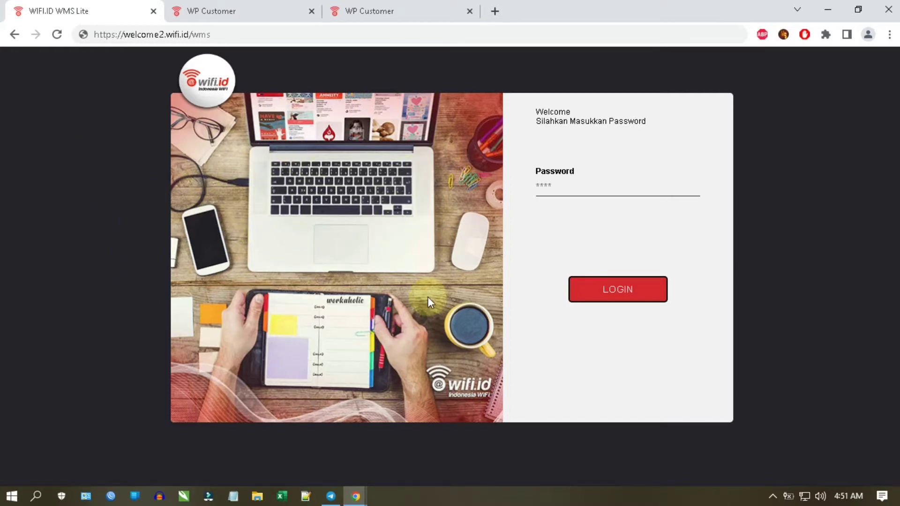
# Place the WMS Lite login page window beside the WMS Reguler Edit Welcome Page window and view the login page.
pyautogui.click(559, 185)
pyautogui.click(531, 170)
pyautogui.moveTo(589, 16); pyautogui.dragTo(1, 42)
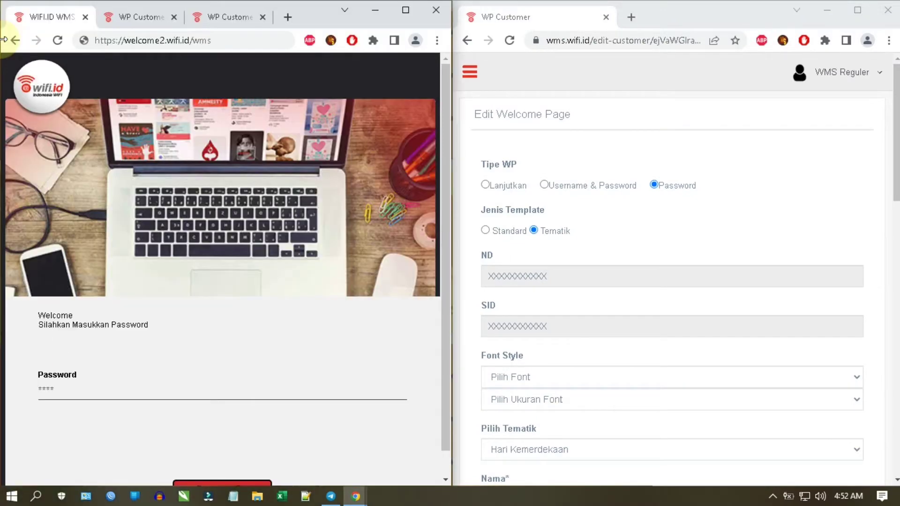
pyautogui.click(539, 17)
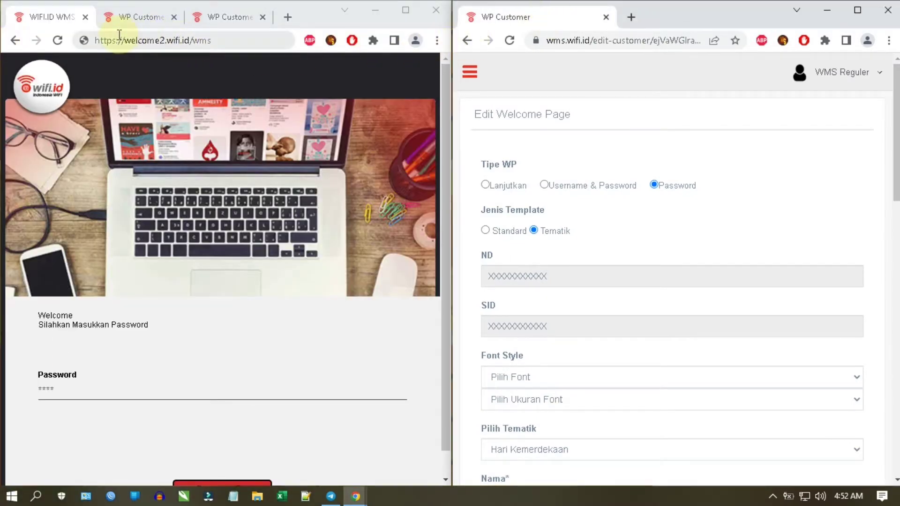
pyautogui.click(119, 70)
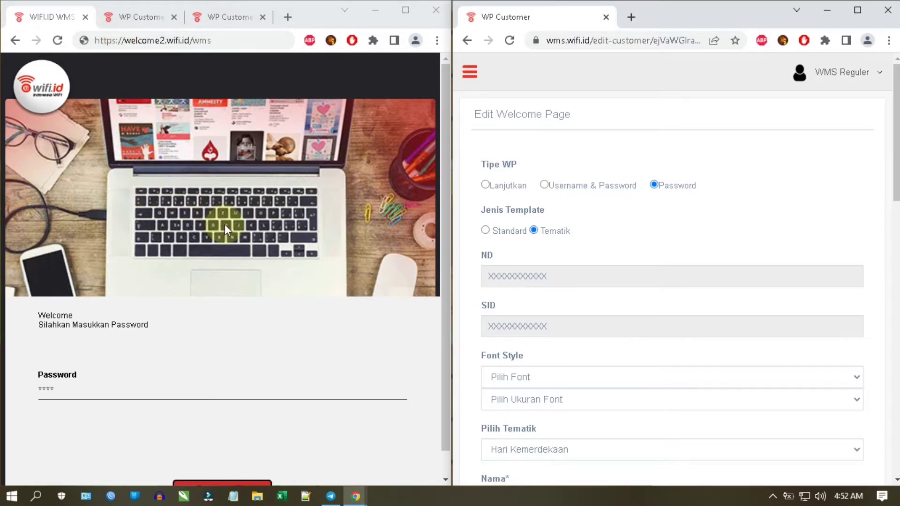
pyautogui.scroll(-1, 225, 224)
pyautogui.scroll(1, 224, 226)
pyautogui.scroll(-1, 115, 211)
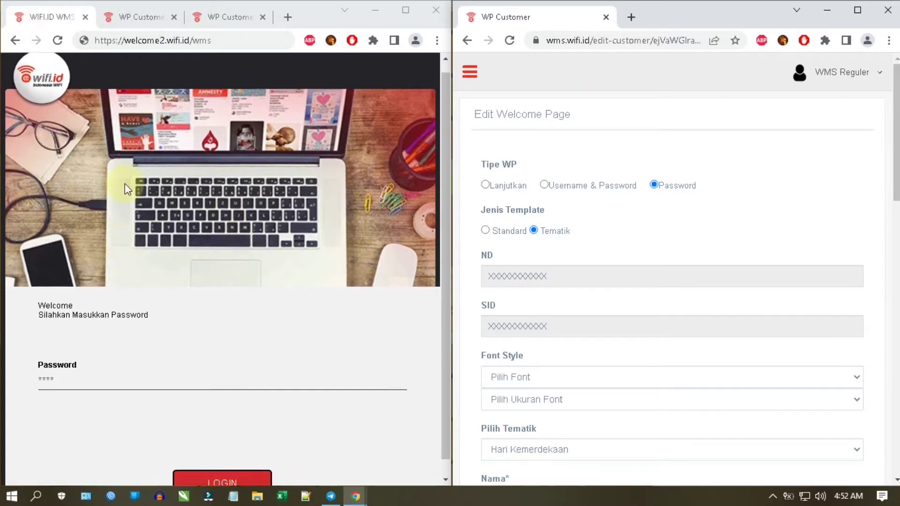
# Open the Registered WP list in a maximized window and review its table.
pyautogui.click(135, 19)
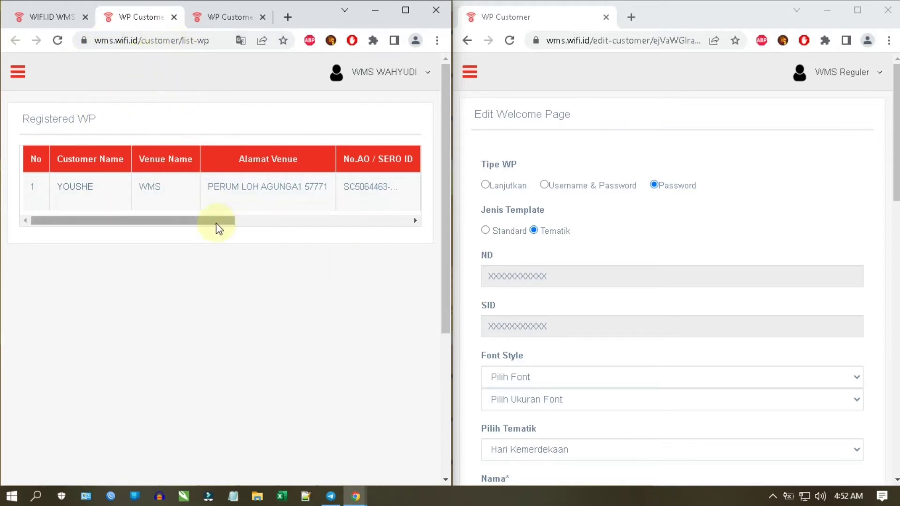
pyautogui.click(397, 11)
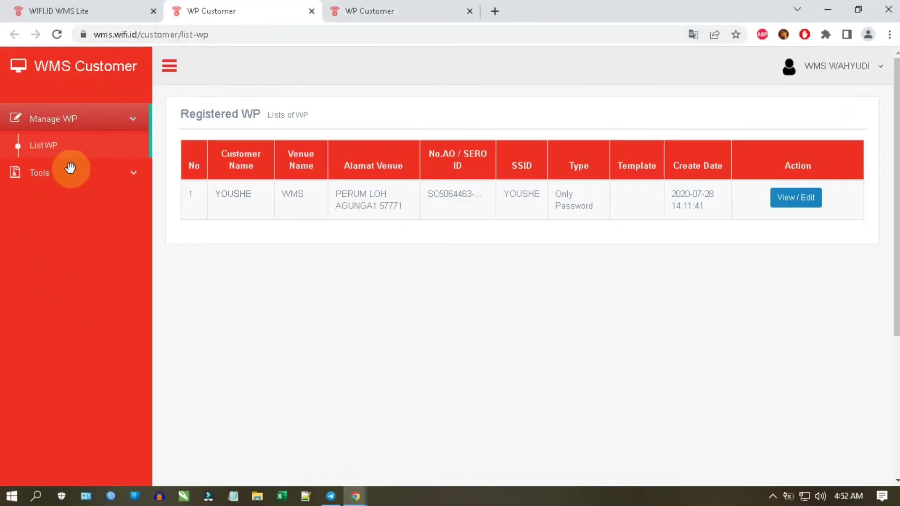
pyautogui.scroll(-5, 37, 187)
pyautogui.scroll(5, 10, 207)
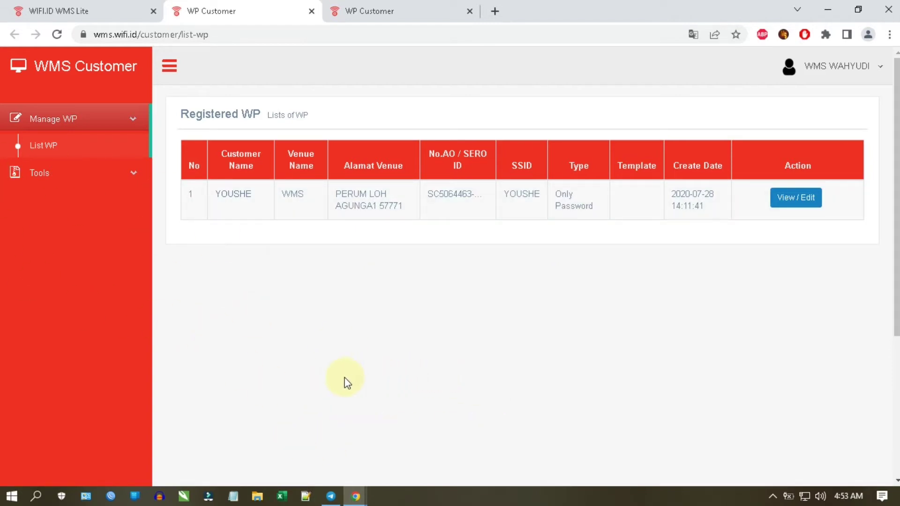
# Close the Registered WP list and place the WMS Lite Edit Welcome Page beside the WMS Reguler one.
pyautogui.click(311, 11)
pyautogui.moveTo(600, 14); pyautogui.dragTo(2, 19)
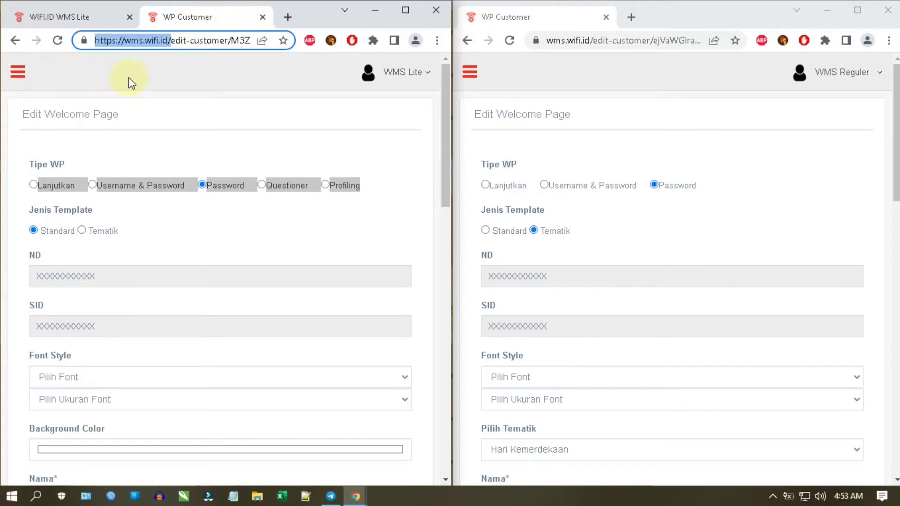
pyautogui.click(162, 82)
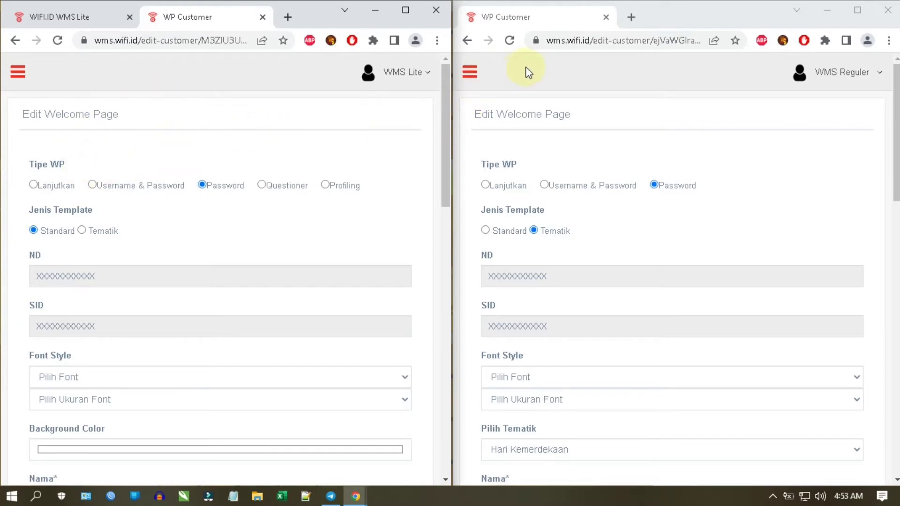
pyautogui.click(562, 77)
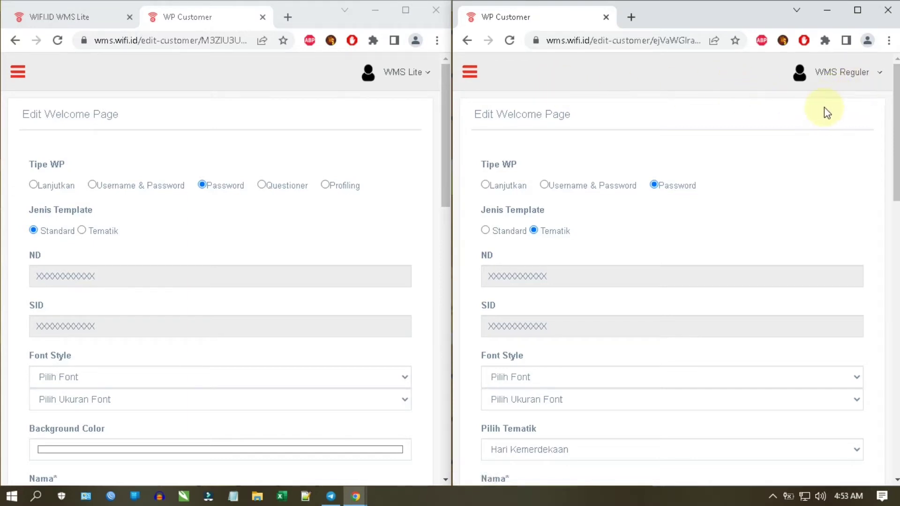
# Compare the fields of the WMS Lite and WMS Reguler Edit Welcome Page forms from beginning to end.
pyautogui.scroll(-1, 212, 195)
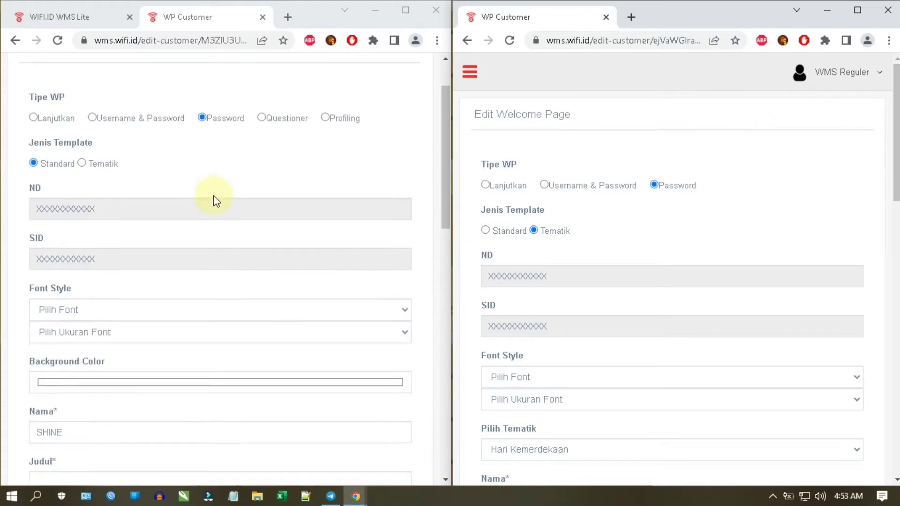
pyautogui.scroll(-5, 213, 195)
pyautogui.scroll(-10, 600, 207)
pyautogui.scroll(-8, 251, 229)
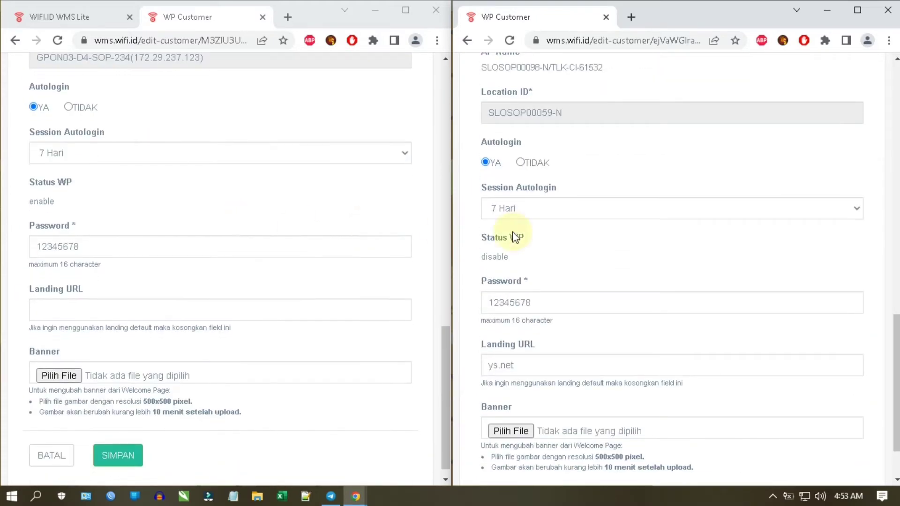
pyautogui.scroll(-2, 621, 217)
pyautogui.scroll(15, 617, 221)
pyautogui.scroll(-6, 591, 223)
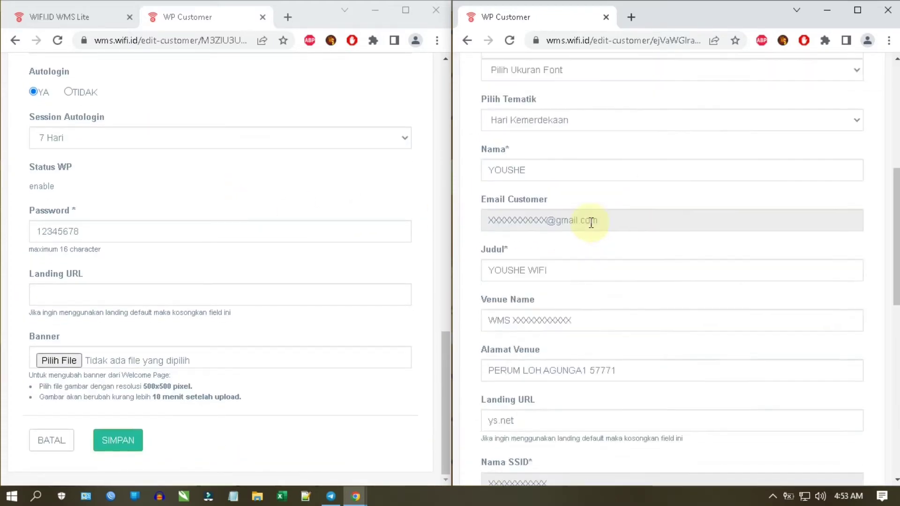
pyautogui.scroll(-4, 591, 223)
pyautogui.scroll(-4, 591, 223)
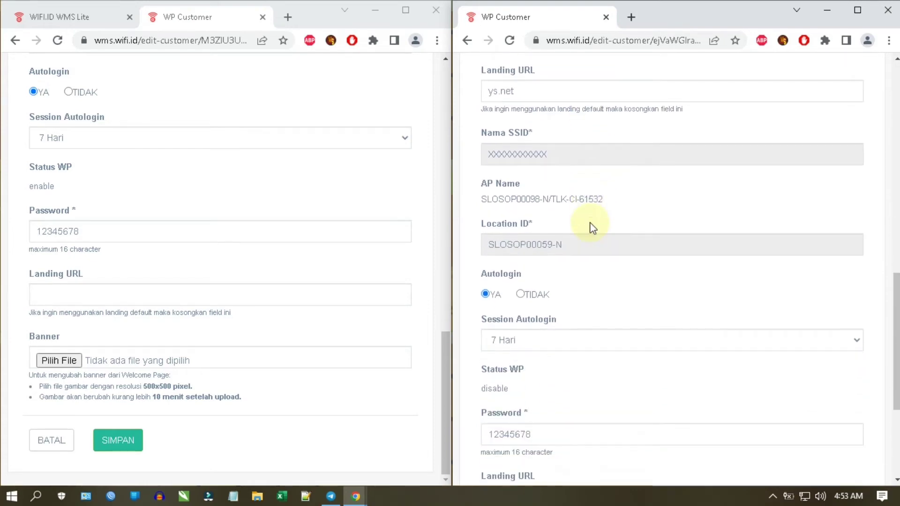
pyautogui.scroll(15, 281, 226)
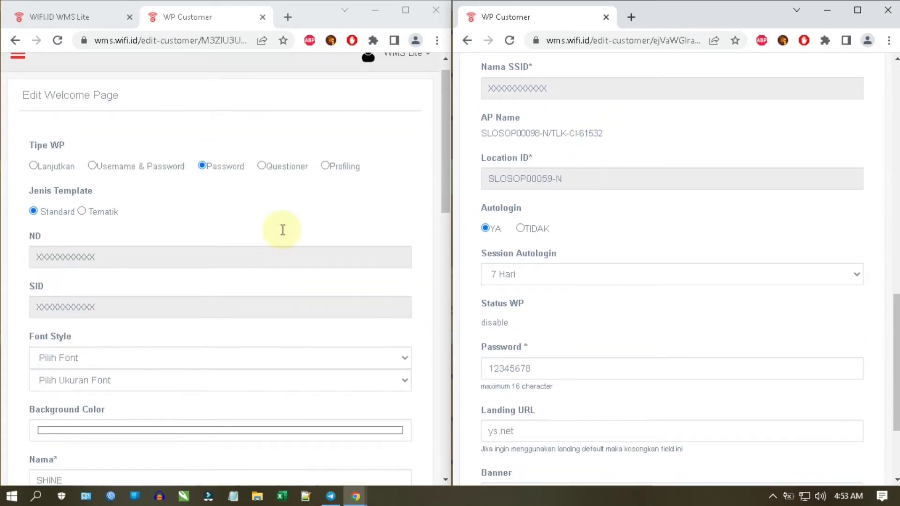
pyautogui.scroll(2, 656, 225)
pyautogui.scroll(15, 655, 225)
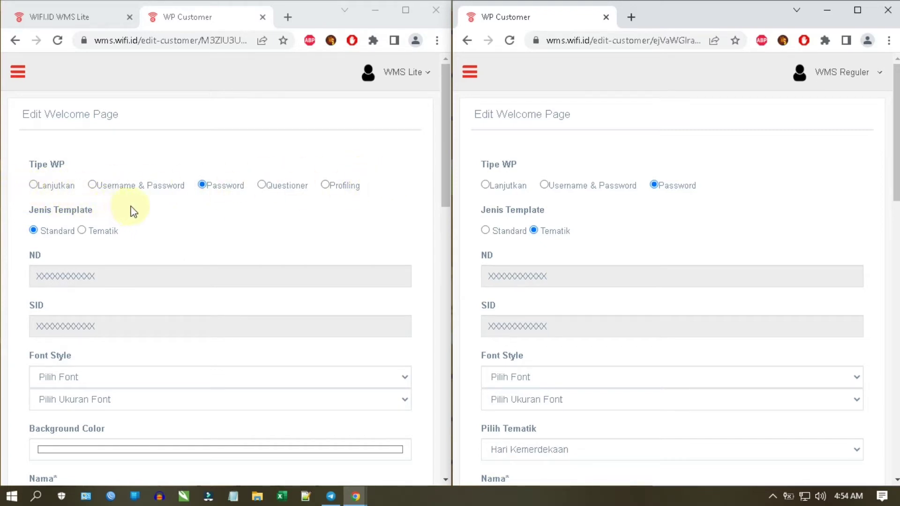
# Check the password field on the WMS Lite login page and return to the WMS Lite edit form.
pyautogui.click(77, 17)
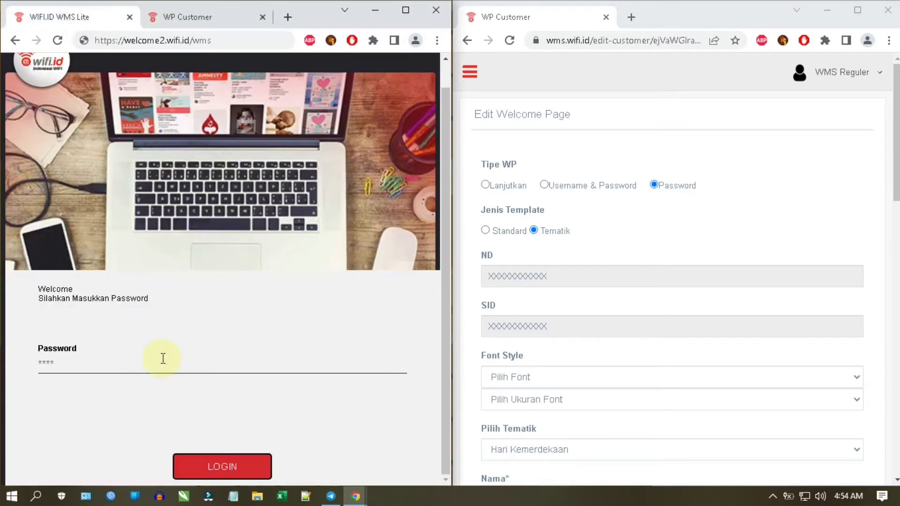
pyautogui.click(115, 370)
pyautogui.click(40, 396)
pyautogui.click(175, 17)
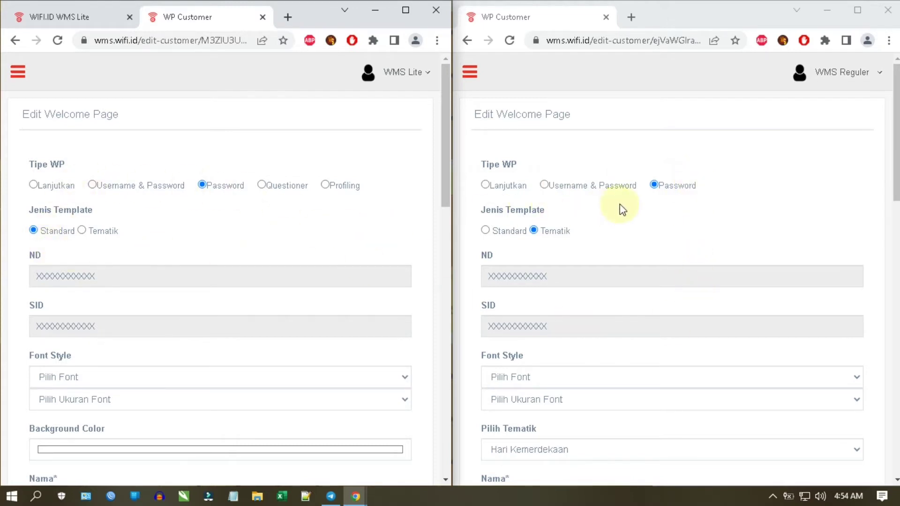
# Try the Lanjutkan and Username & Password options of Tipe WP on both the WMS Lite and WMS Reguler forms.
pyautogui.click(33, 186)
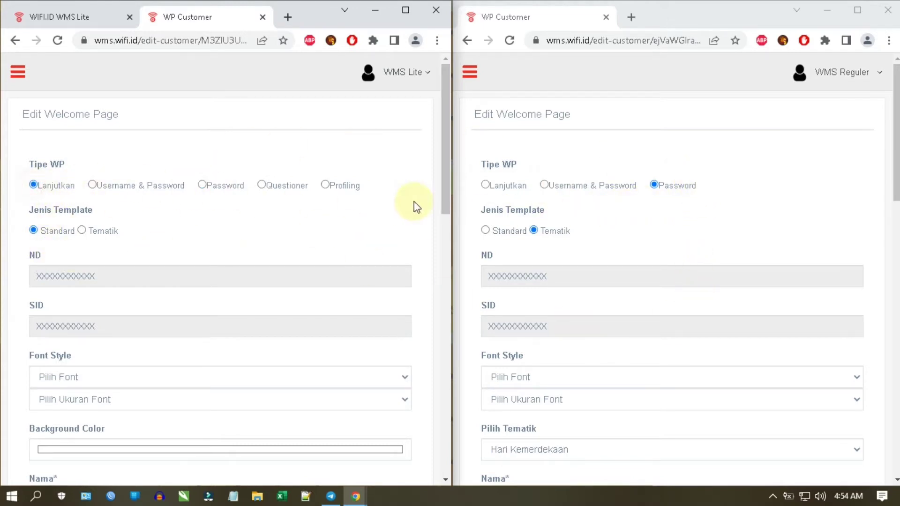
pyautogui.click(485, 186)
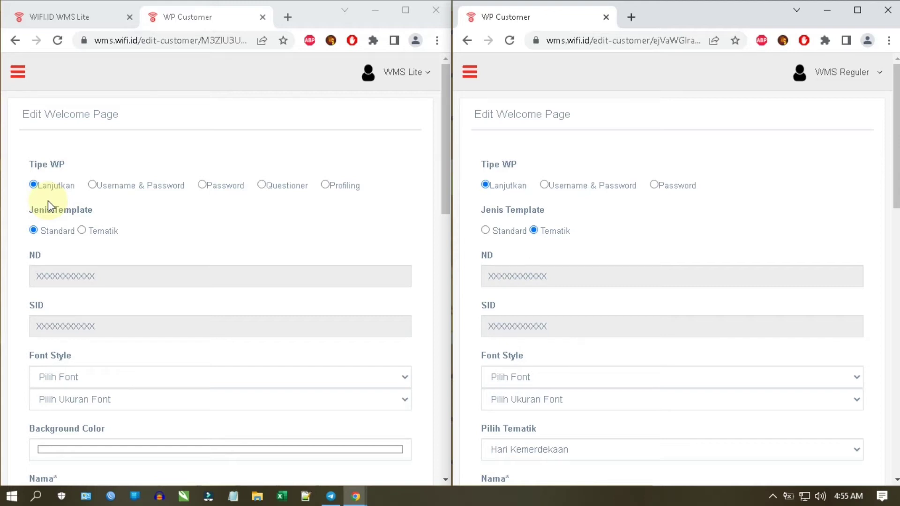
pyautogui.click(94, 186)
pyautogui.click(544, 186)
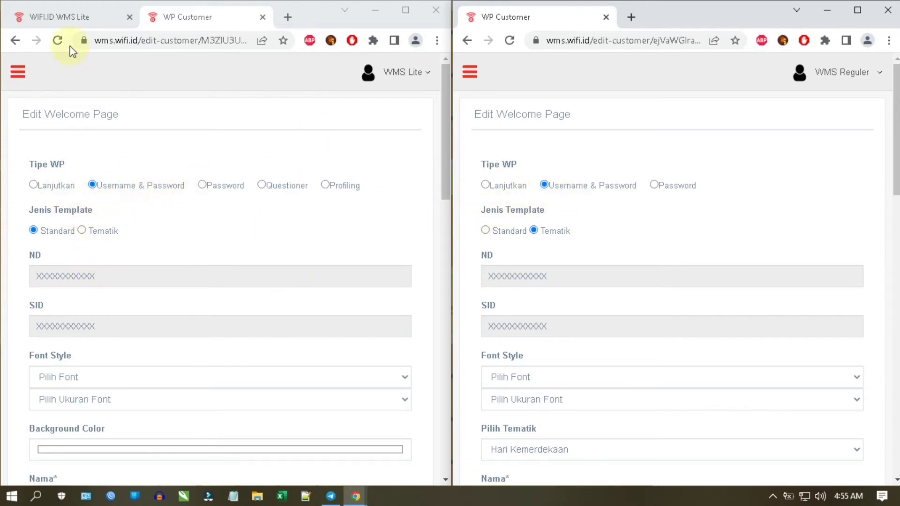
# Examine where credentials are entered on the WMS Lite login page, and go back to the edit form.
pyautogui.click(70, 18)
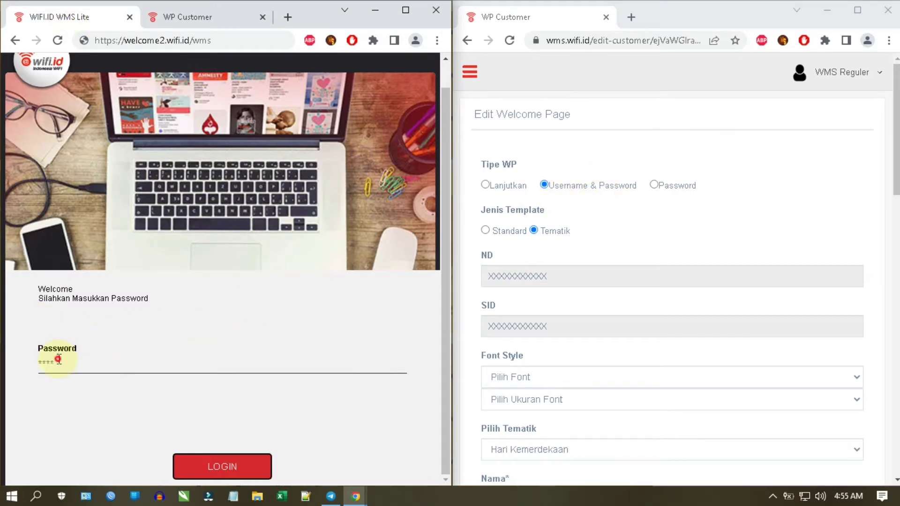
pyautogui.click(41, 359)
pyautogui.click(41, 333)
pyautogui.click(64, 364)
pyautogui.click(193, 16)
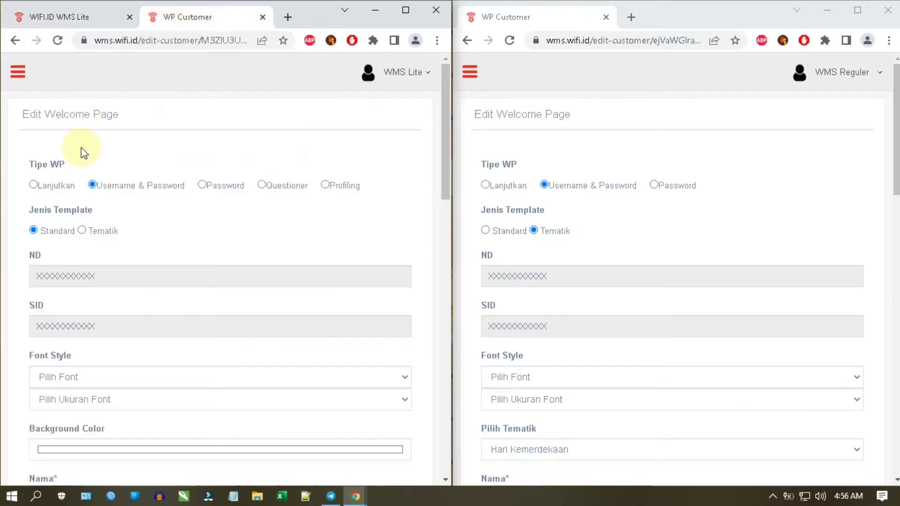
# Set Tipe WP to Password on both forms and check the login page for that type.
pyautogui.click(203, 186)
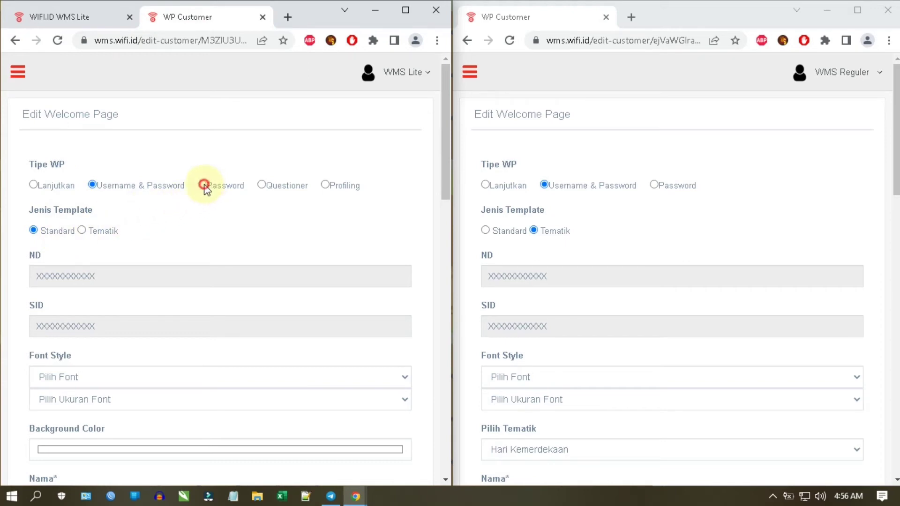
pyautogui.click(654, 185)
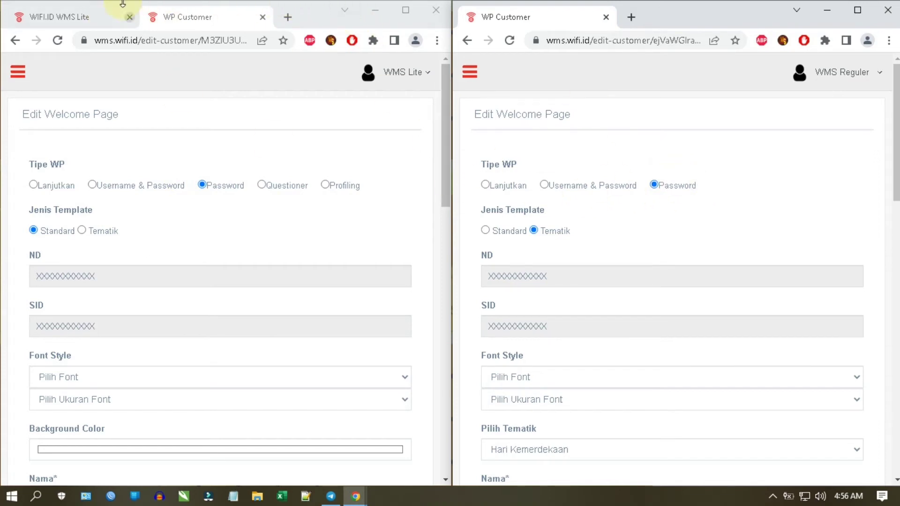
pyautogui.click(90, 16)
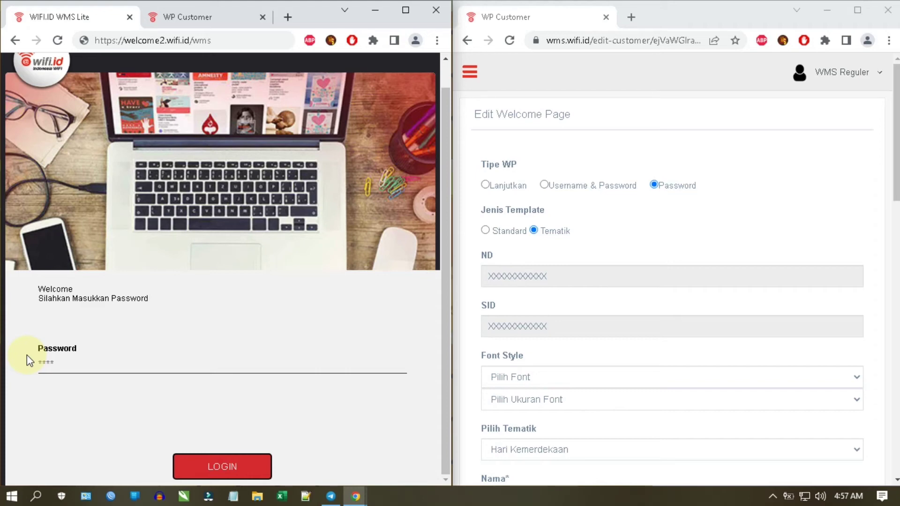
pyautogui.click(179, 16)
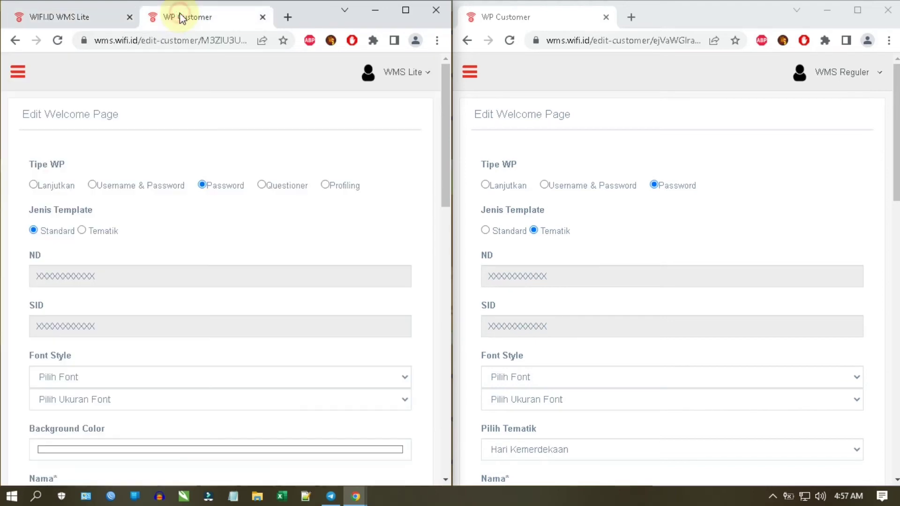
# Set Tipe WP to Questioner on the WMS Lite form and enable questions Q1, Q2 and Q3.
pyautogui.click(261, 185)
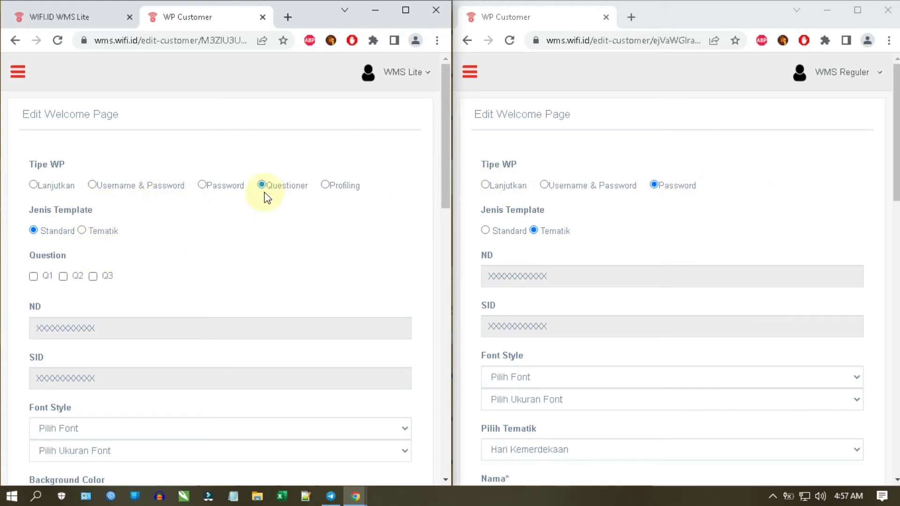
pyautogui.click(34, 277)
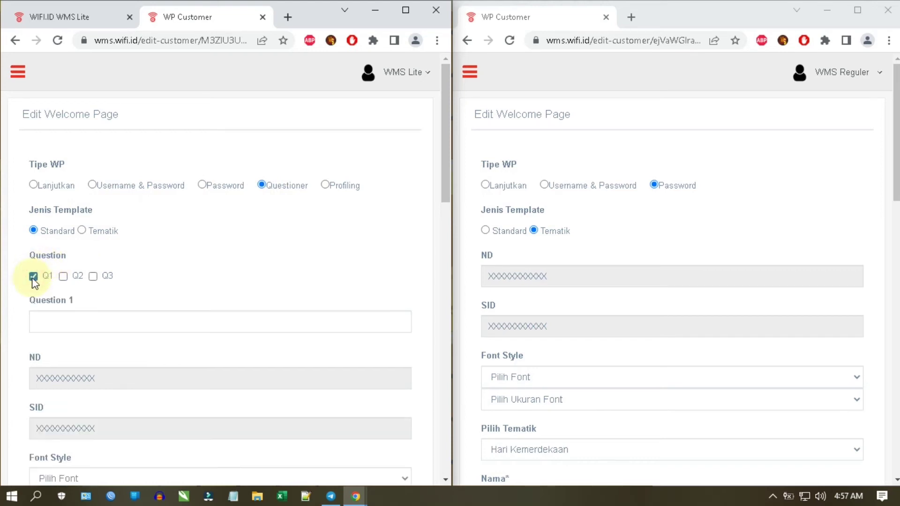
pyautogui.click(63, 276)
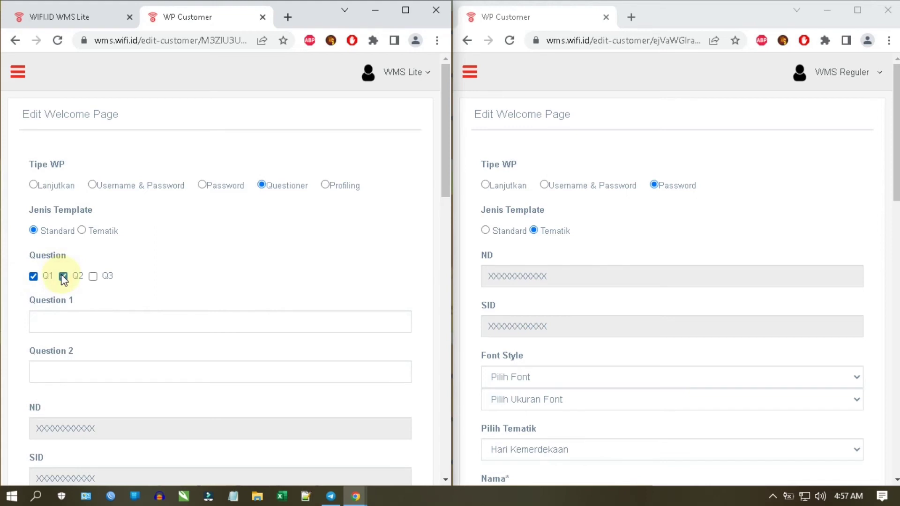
pyautogui.click(93, 276)
pyautogui.scroll(-1, 106, 288)
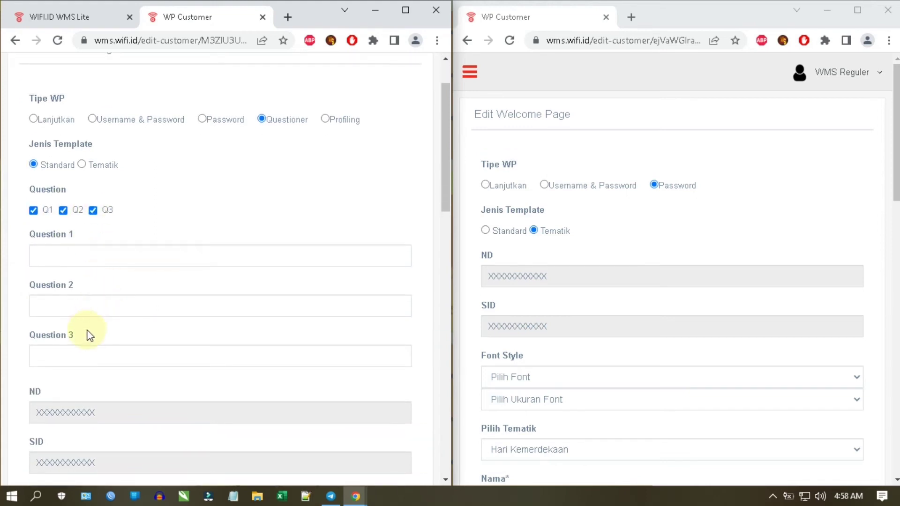
# Toggle questions Q2 and Q3 on the WMS Lite form, leaving only Q1 enabled.
pyautogui.click(94, 210)
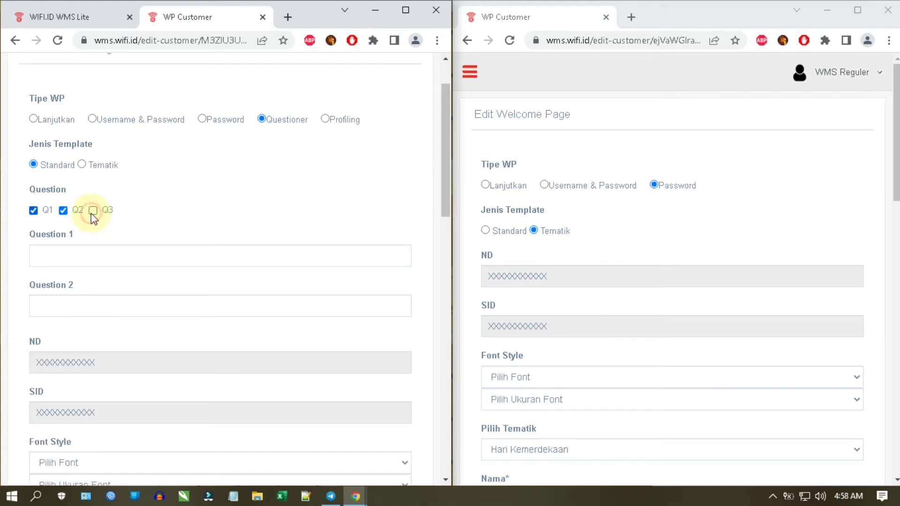
pyautogui.click(64, 211)
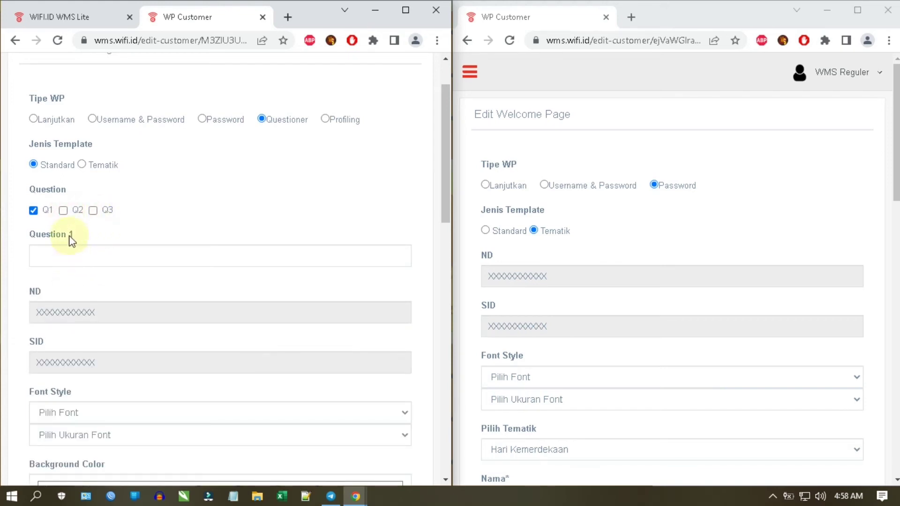
pyautogui.click(63, 211)
pyautogui.click(93, 211)
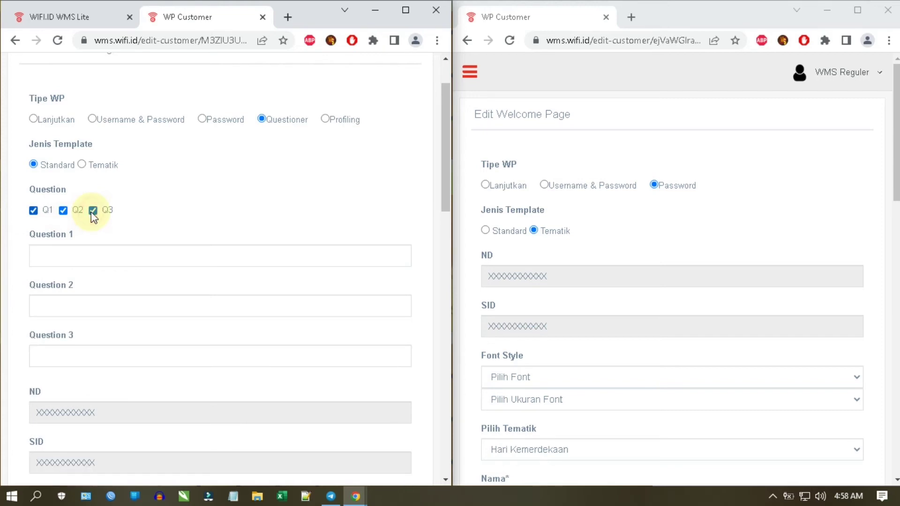
pyautogui.click(94, 211)
pyautogui.click(63, 211)
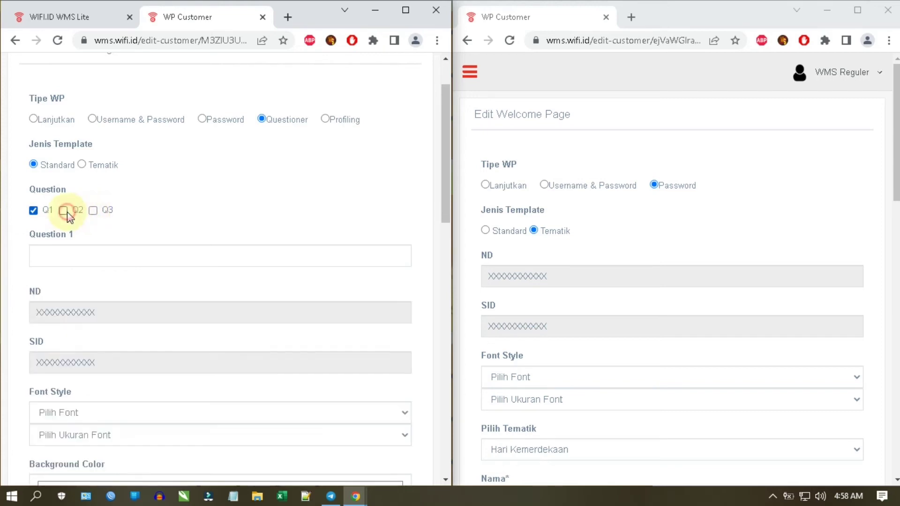
# Toggle question Q1 on the WMS Lite form and leave all questions disabled.
pyautogui.click(34, 210)
pyautogui.click(34, 211)
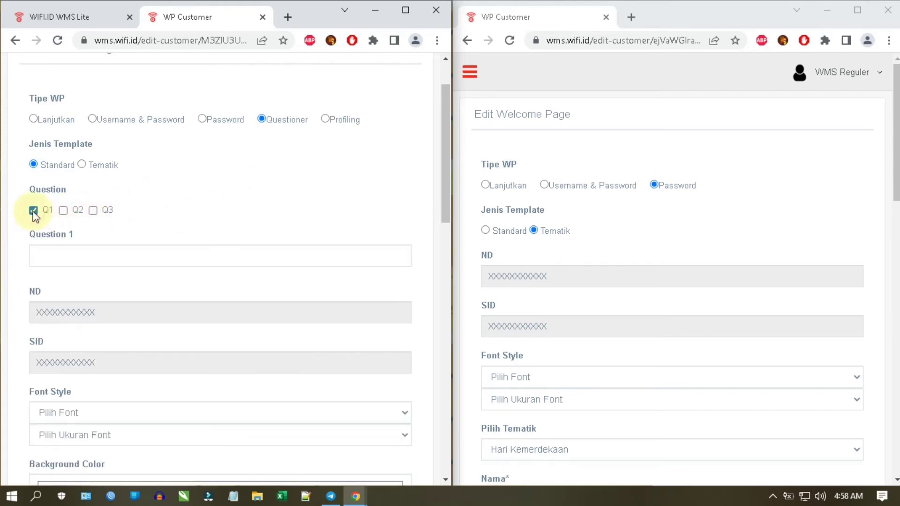
pyautogui.click(324, 246)
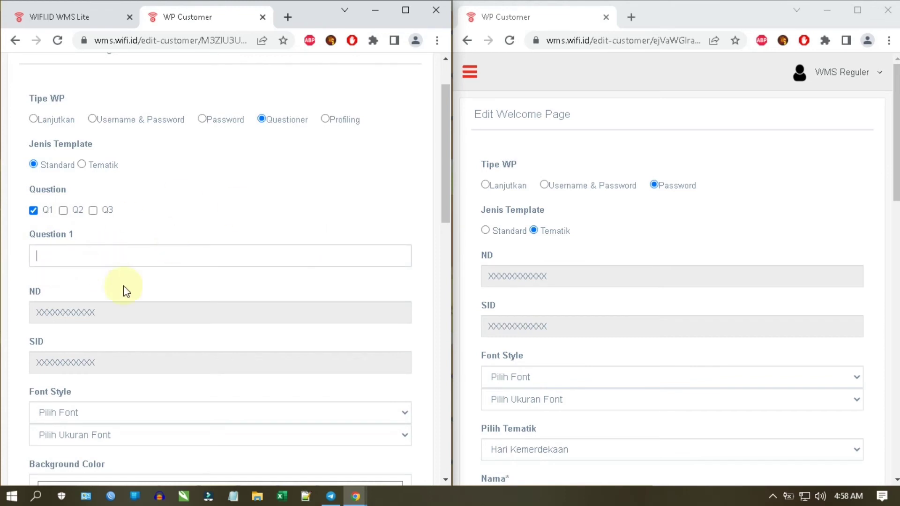
pyautogui.click(33, 211)
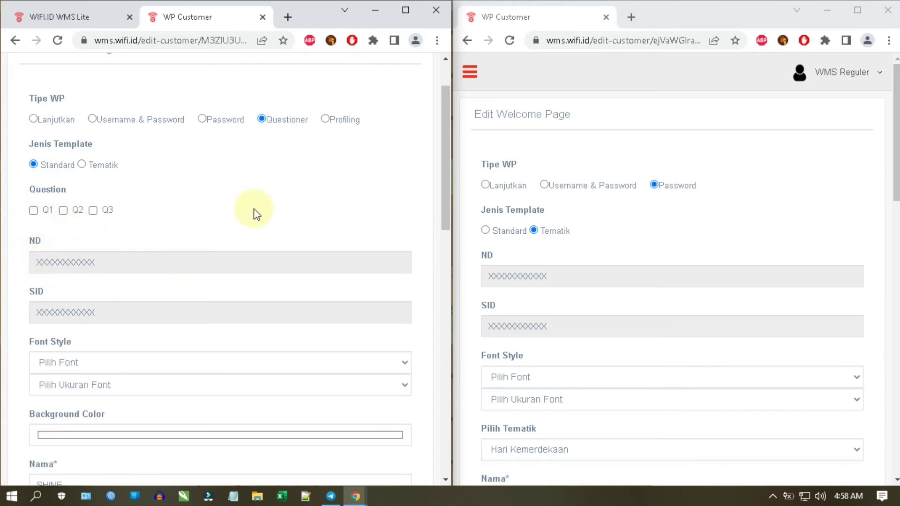
# Set Tipe WP to Profiling on the WMS Lite form and enable the Name, Phone and Email fields.
pyautogui.scroll(2, 255, 212)
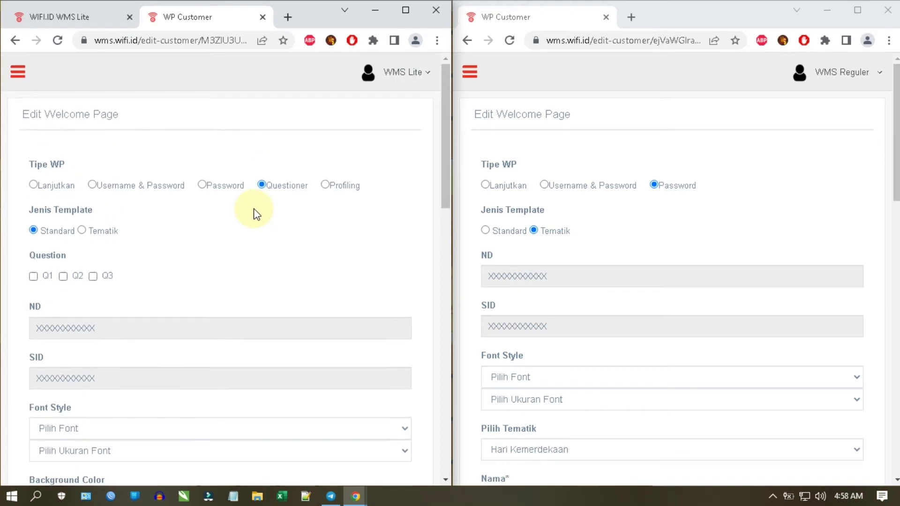
pyautogui.click(330, 185)
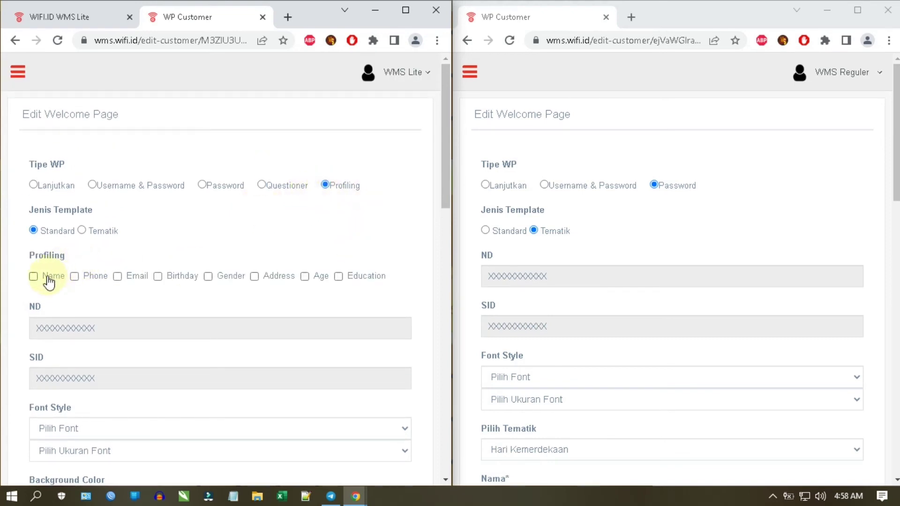
pyautogui.click(33, 276)
pyautogui.click(74, 276)
pyautogui.click(118, 277)
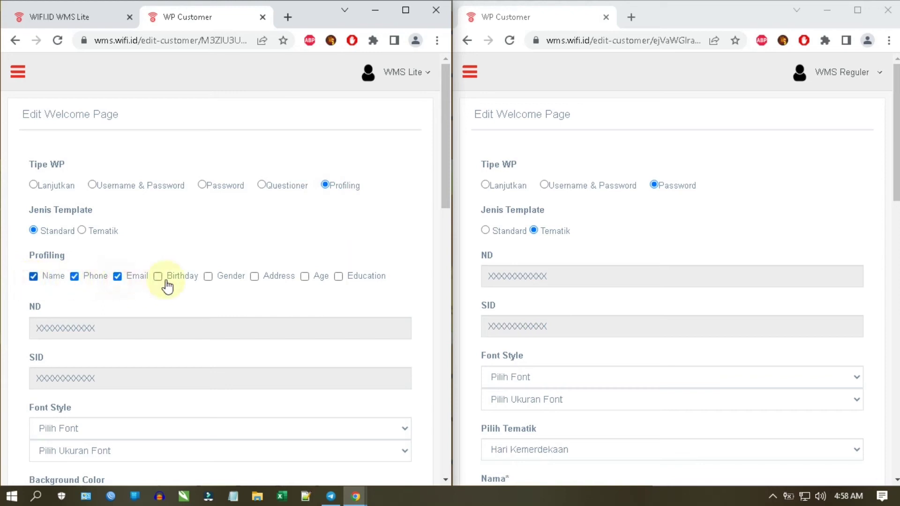
# Try out the remaining Profiling options on the WMS Lite form, and clear all the Profiling checkboxes.
pyautogui.click(215, 281)
pyautogui.click(260, 282)
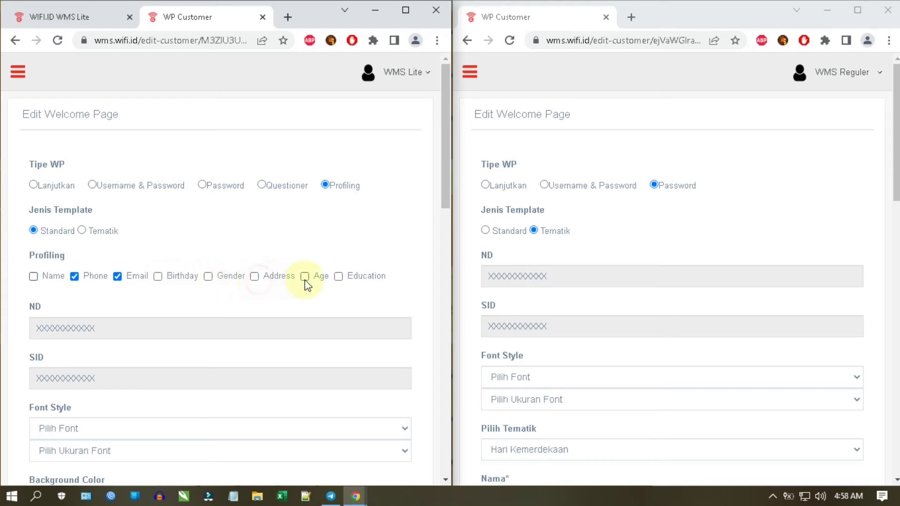
pyautogui.click(316, 282)
pyautogui.click(361, 283)
pyautogui.click(71, 282)
pyautogui.click(105, 282)
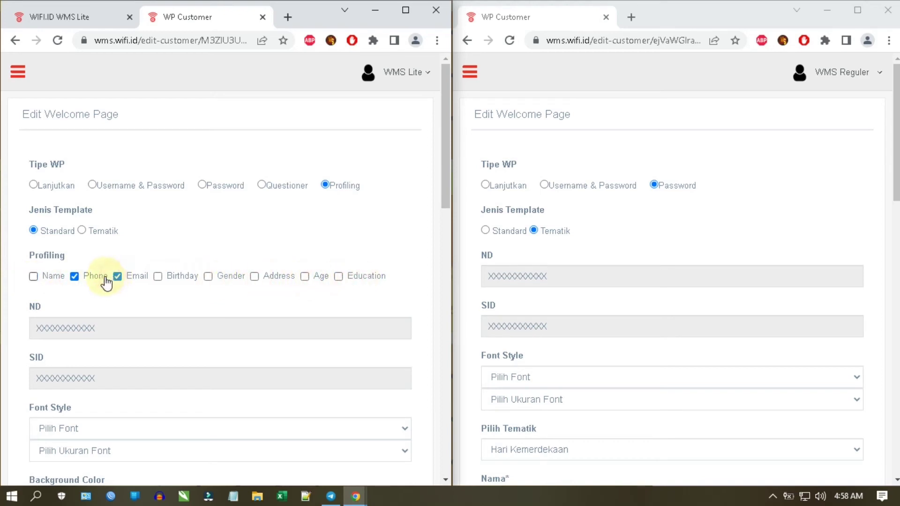
pyautogui.click(74, 278)
pyautogui.click(118, 278)
pyautogui.click(319, 188)
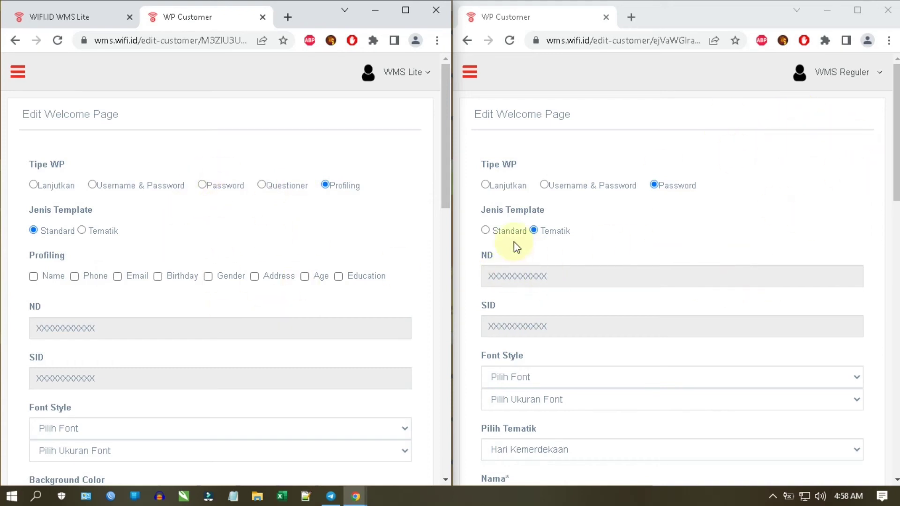
# Set Tipe WP to Password and Jenis Template to Tematik on the WMS Lite form.
pyautogui.click(202, 185)
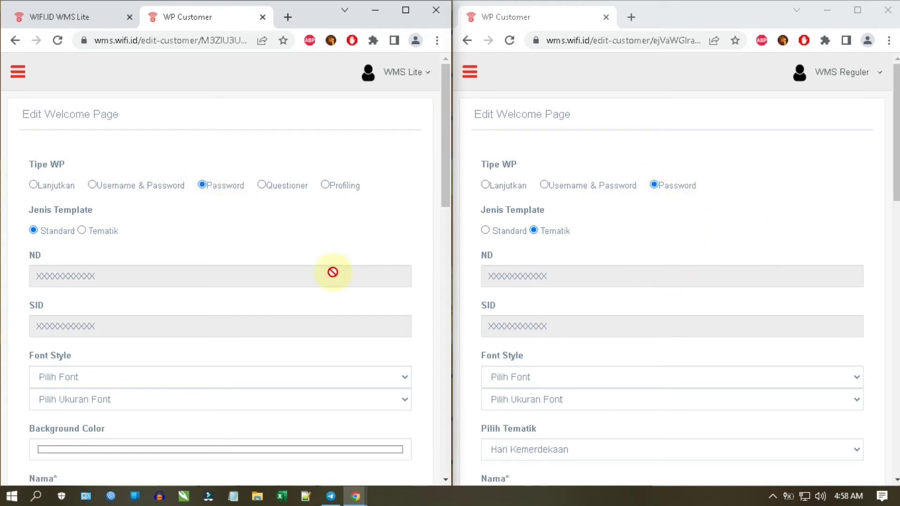
pyautogui.scroll(-1, 334, 275)
pyautogui.scroll(-2, 647, 237)
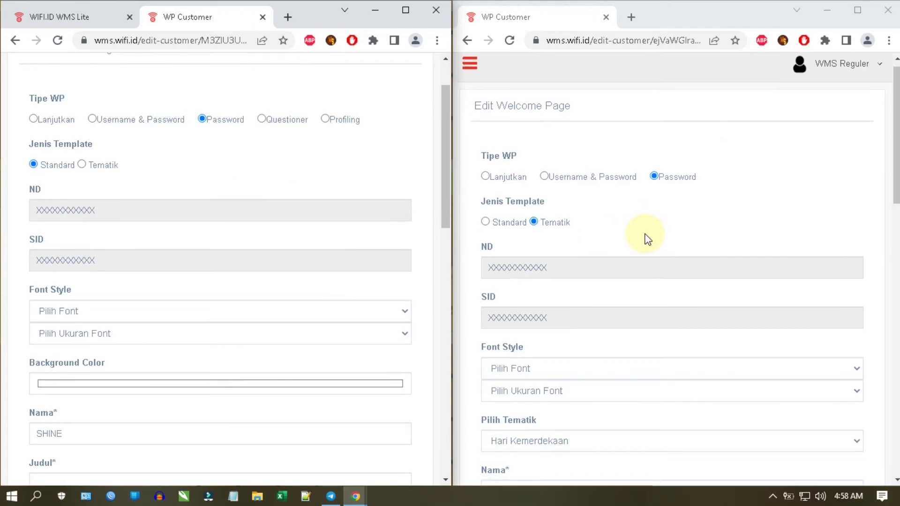
pyautogui.scroll(-1, 116, 173)
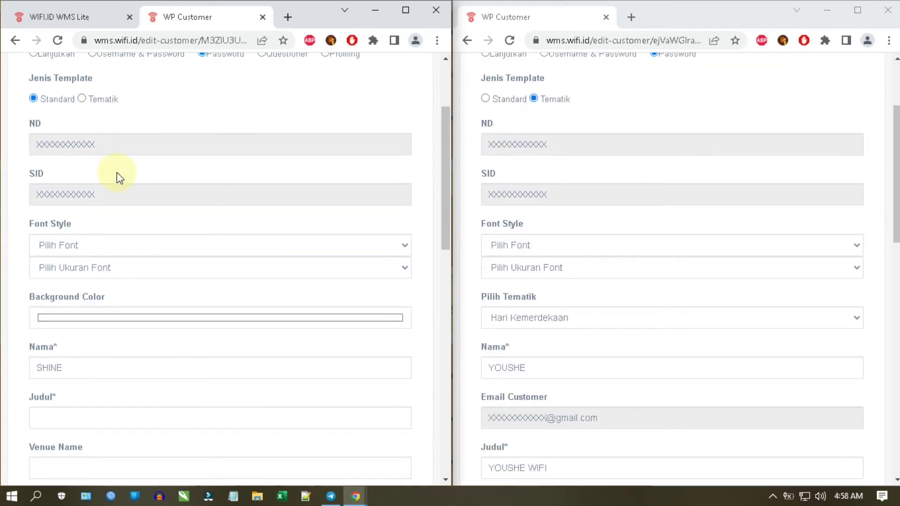
pyautogui.scroll(1, 117, 172)
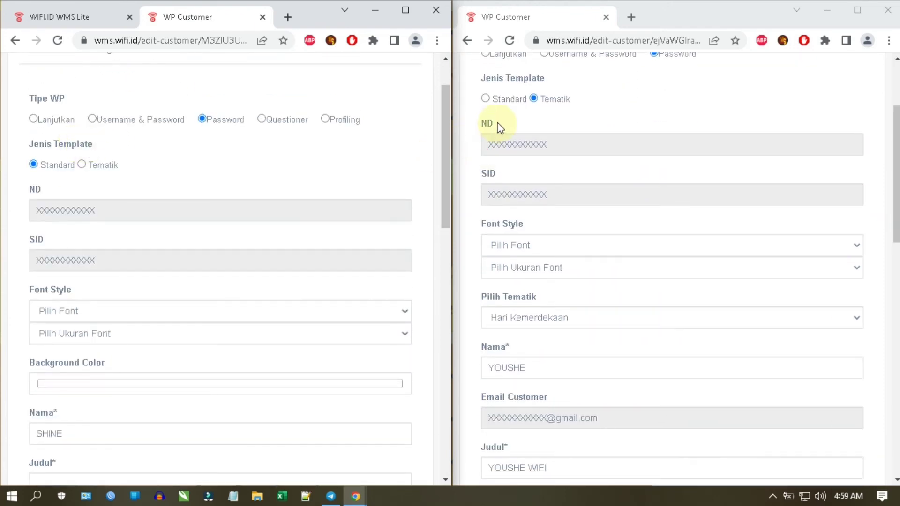
pyautogui.click(82, 164)
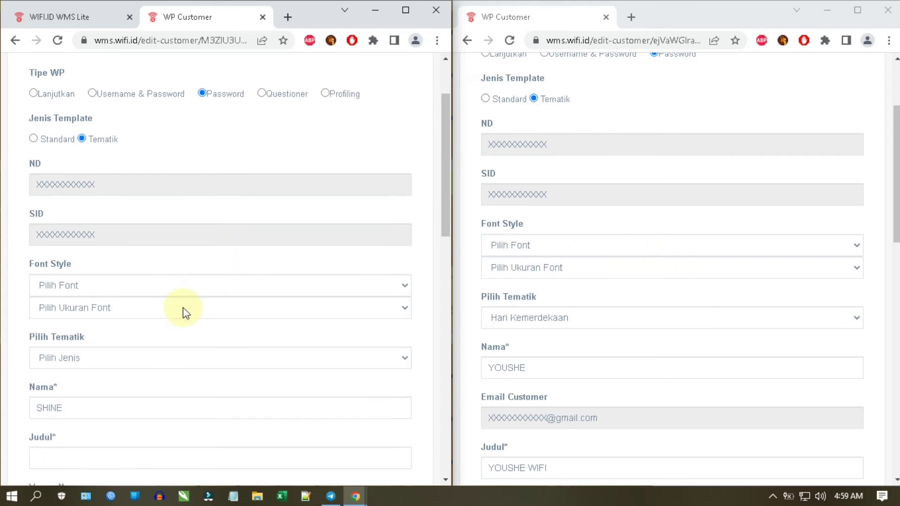
# Review the Font Style choices for font and font size, comparing the WMS Lite and WMS Reguler forms.
pyautogui.scroll(-2, 184, 311)
pyautogui.click(162, 246)
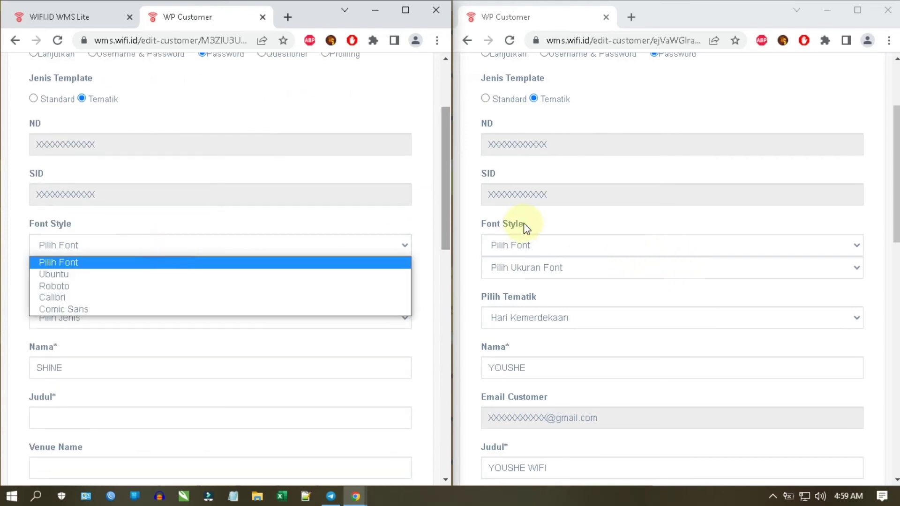
pyautogui.click(542, 253)
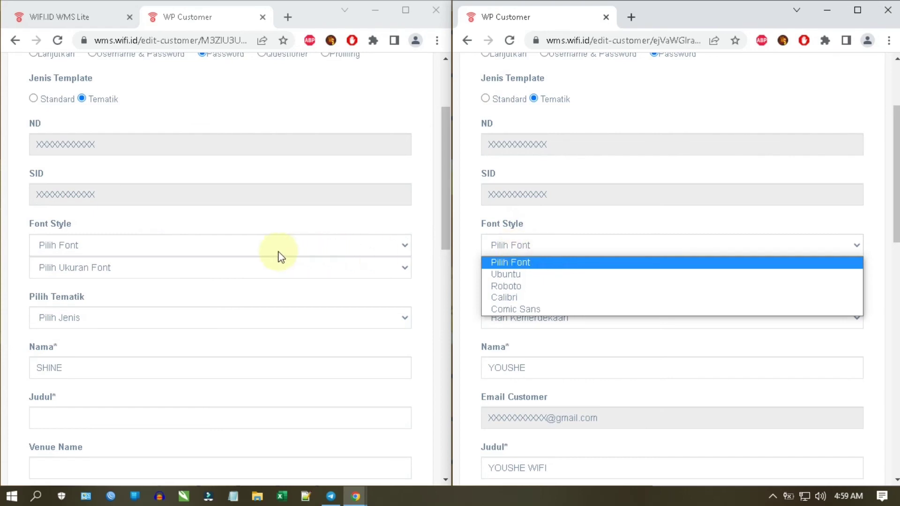
pyautogui.click(259, 267)
pyautogui.click(258, 262)
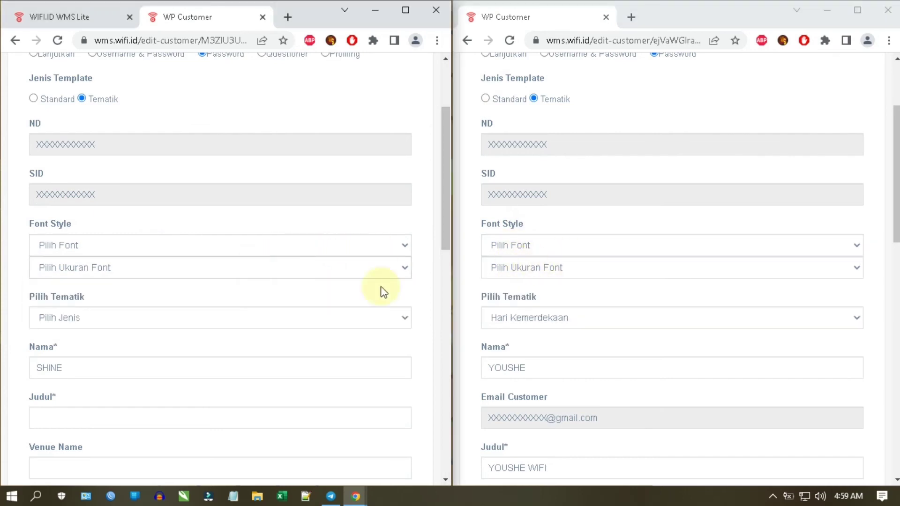
# Compare the name, title, venue, landing URL, SSID, location and Autologin fields on both forms.
pyautogui.scroll(-1, 254, 310)
pyautogui.scroll(-2, 254, 311)
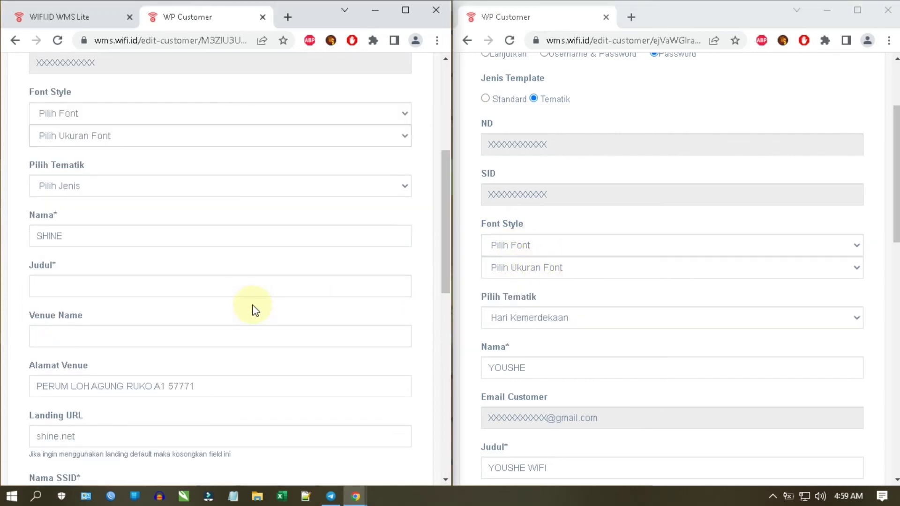
pyautogui.scroll(-2, 253, 309)
pyautogui.scroll(-2, 538, 263)
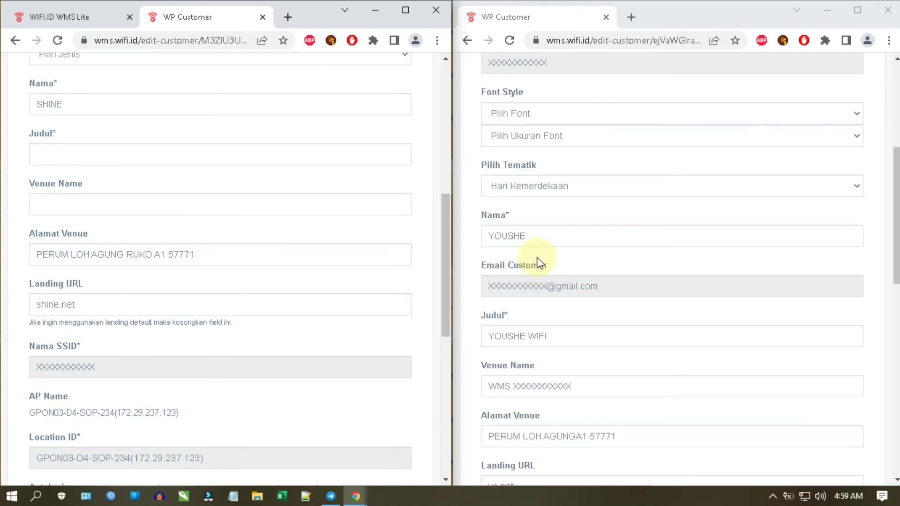
pyautogui.scroll(-2, 539, 263)
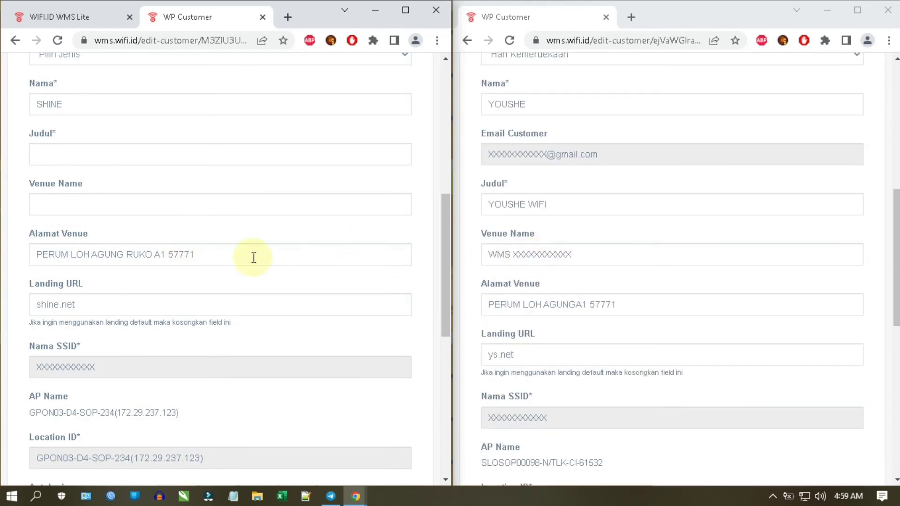
pyautogui.scroll(-2, 253, 257)
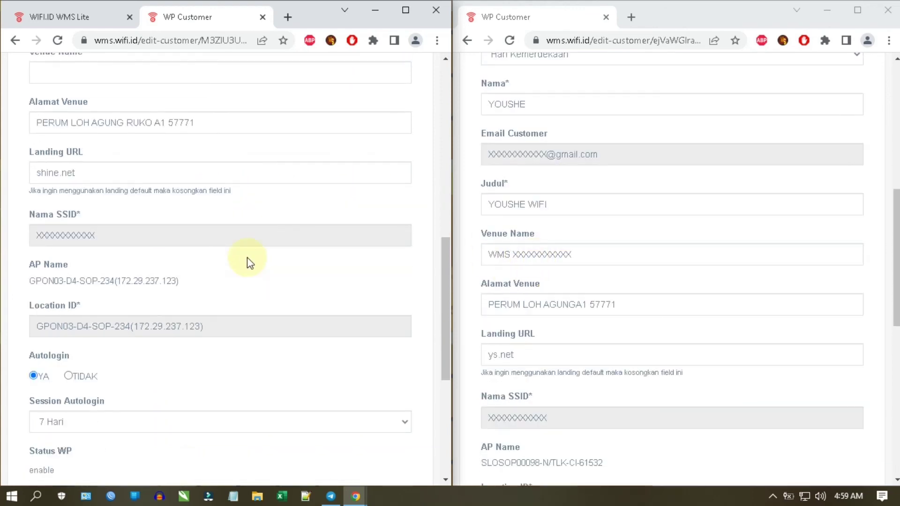
pyautogui.scroll(-1, 553, 264)
pyautogui.scroll(-2, 549, 270)
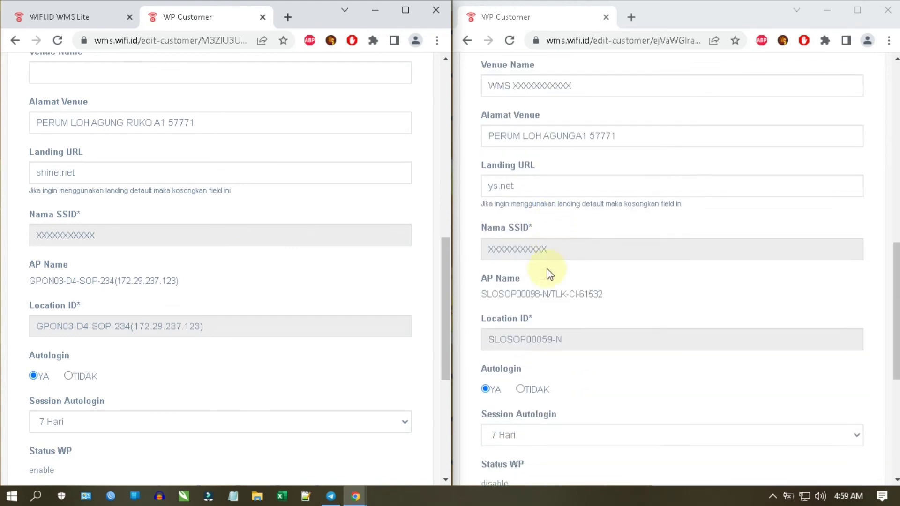
pyautogui.scroll(-2, 368, 285)
pyautogui.scroll(-2, 508, 288)
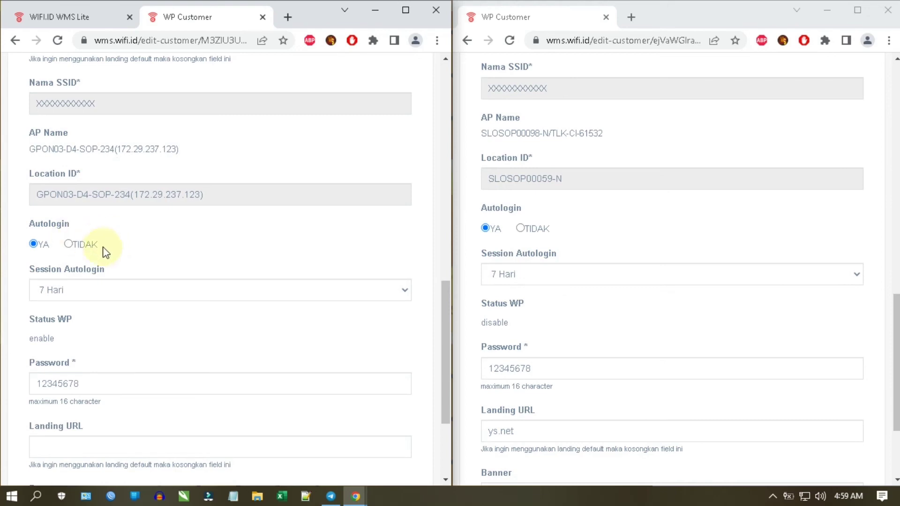
pyautogui.scroll(-1, 520, 250)
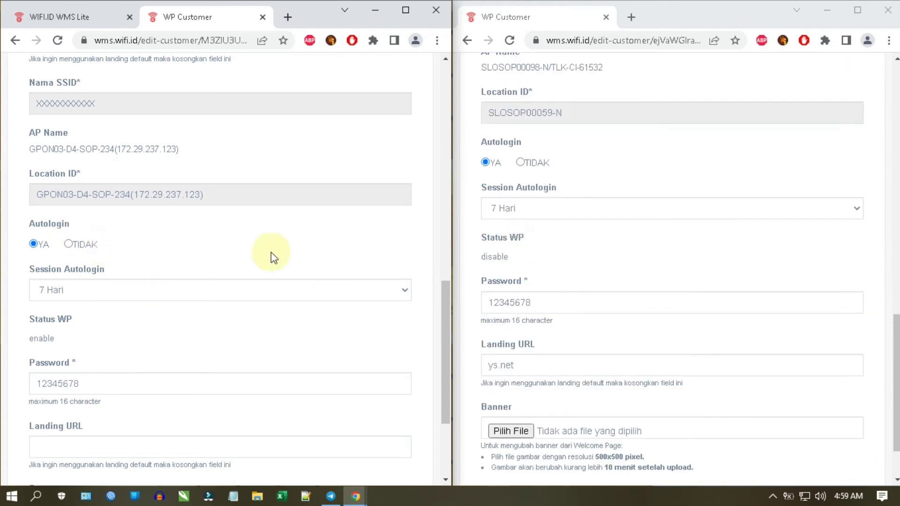
pyautogui.scroll(-1, 261, 255)
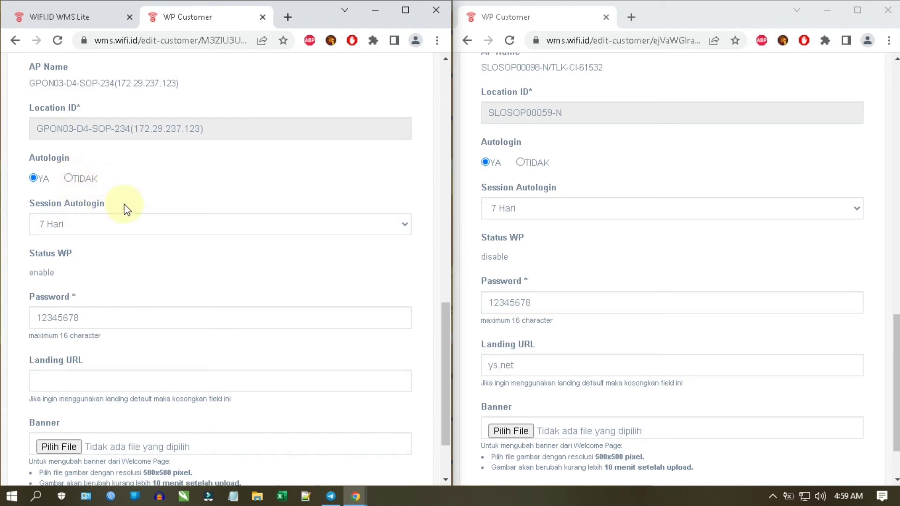
# Review the Session Autologin durations on both forms, choosing 7 Hari on the WMS Lite form.
pyautogui.click(227, 220)
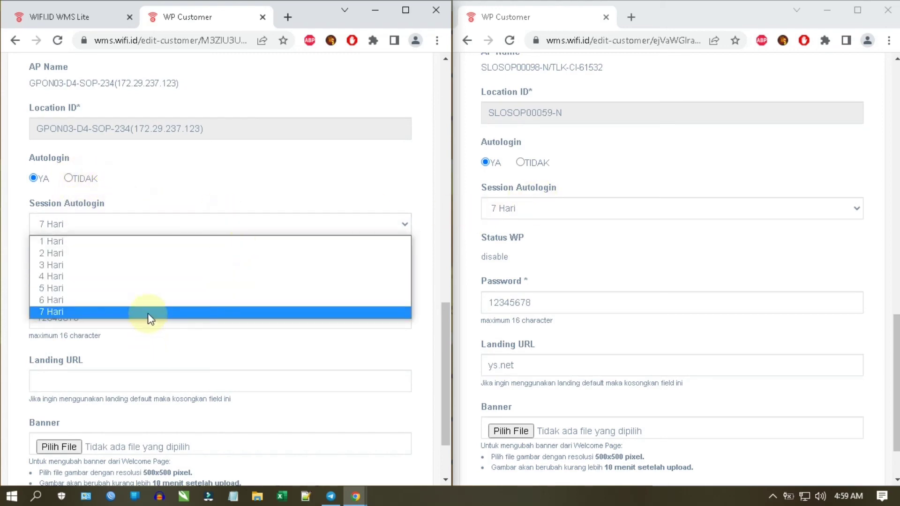
pyautogui.click(506, 211)
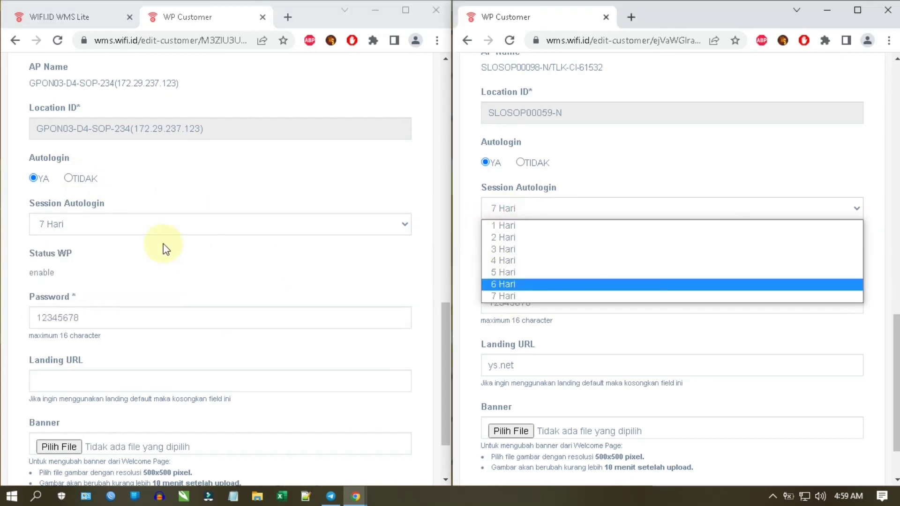
pyautogui.click(28, 230)
pyautogui.click(88, 227)
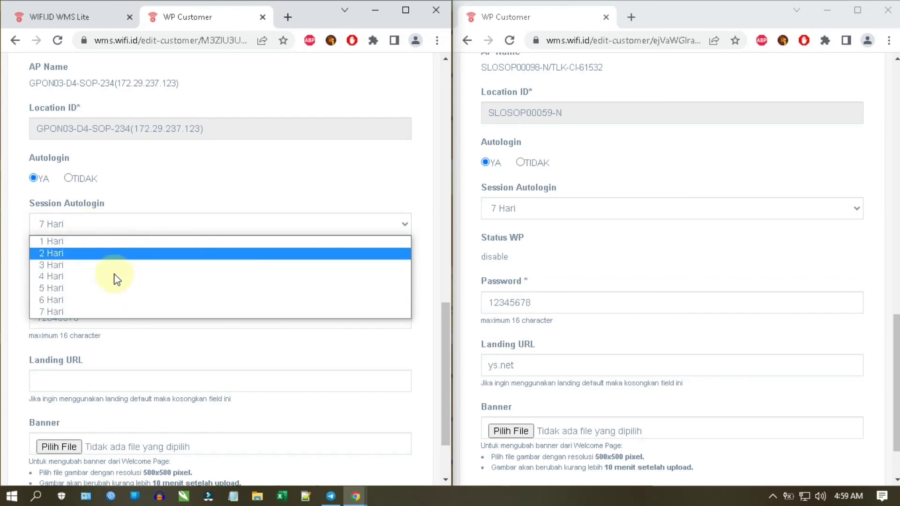
pyautogui.click(105, 311)
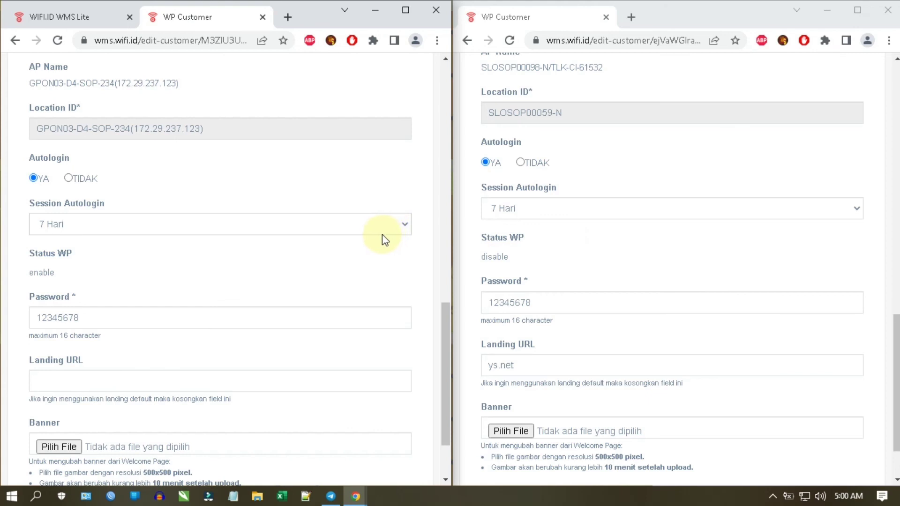
# Compare the Password, Landing URL and Banner fields at the end of both forms, and open the WMS Lite login page.
pyautogui.scroll(-1, 139, 281)
pyautogui.scroll(-3, 139, 282)
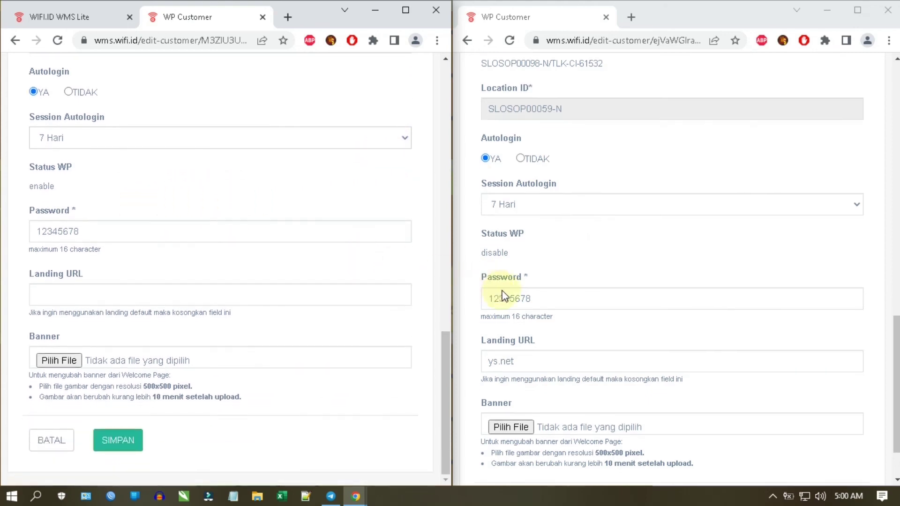
pyautogui.scroll(-3, 499, 295)
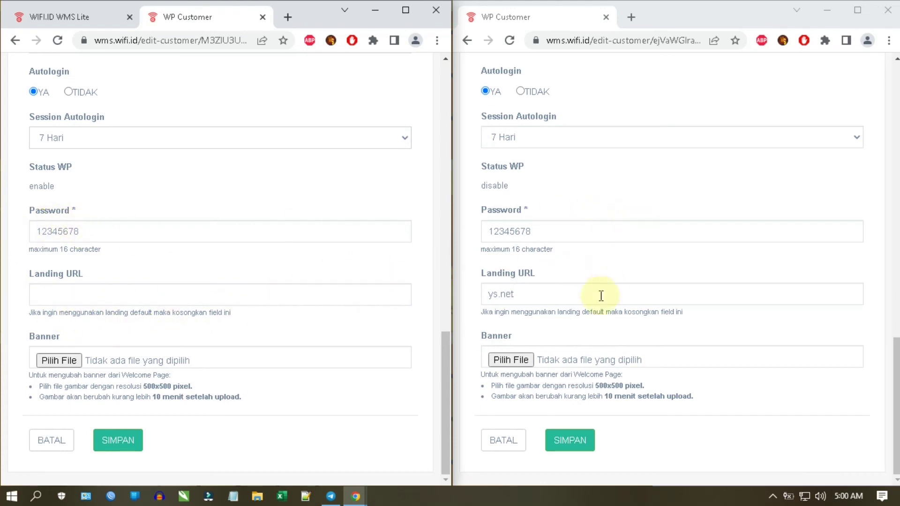
pyautogui.scroll(15, 570, 328)
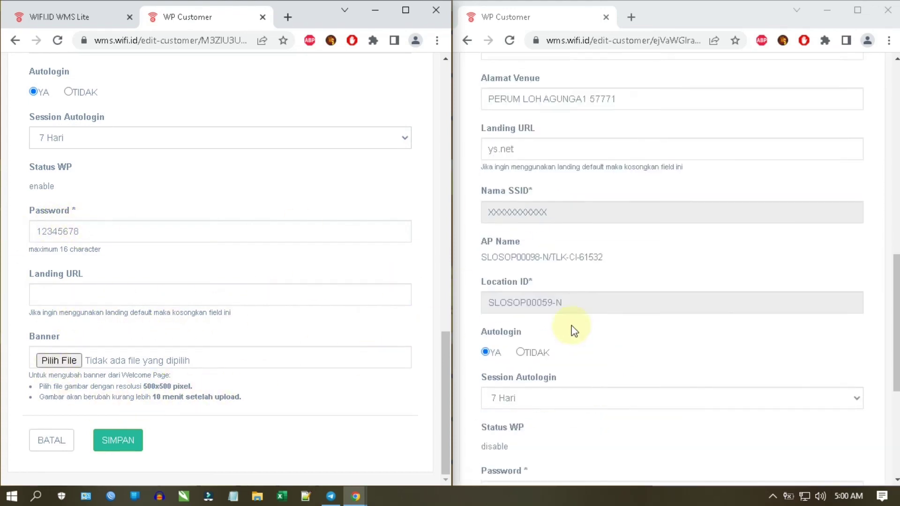
pyautogui.scroll(7, 398, 269)
pyautogui.scroll(4, 774, 242)
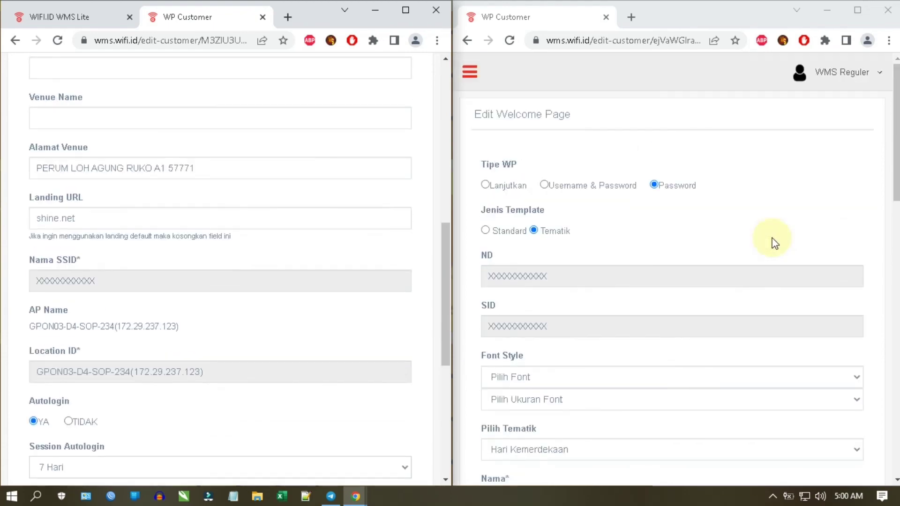
pyautogui.scroll(10, 249, 229)
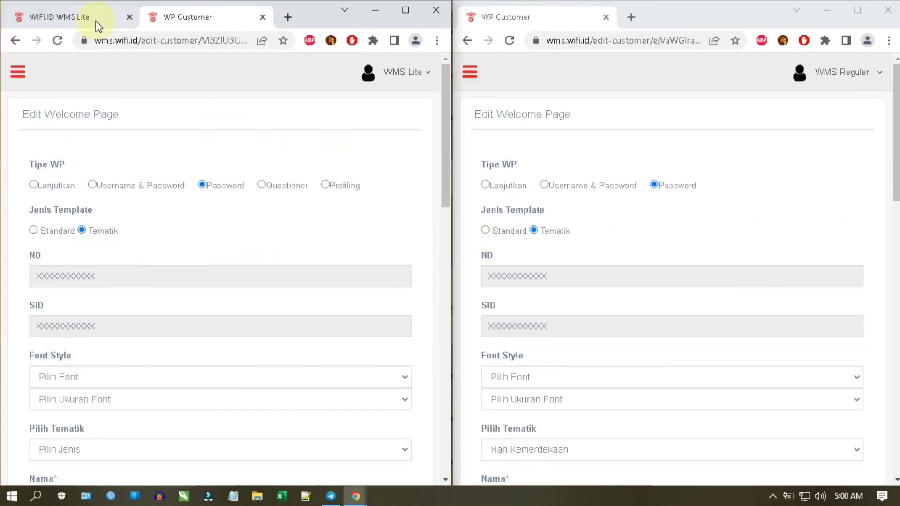
pyautogui.click(75, 17)
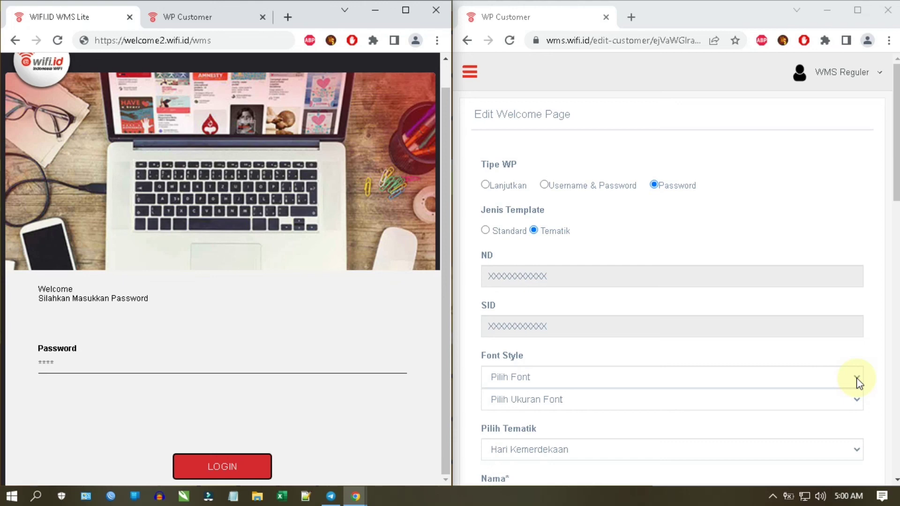
pyautogui.click(512, 6)
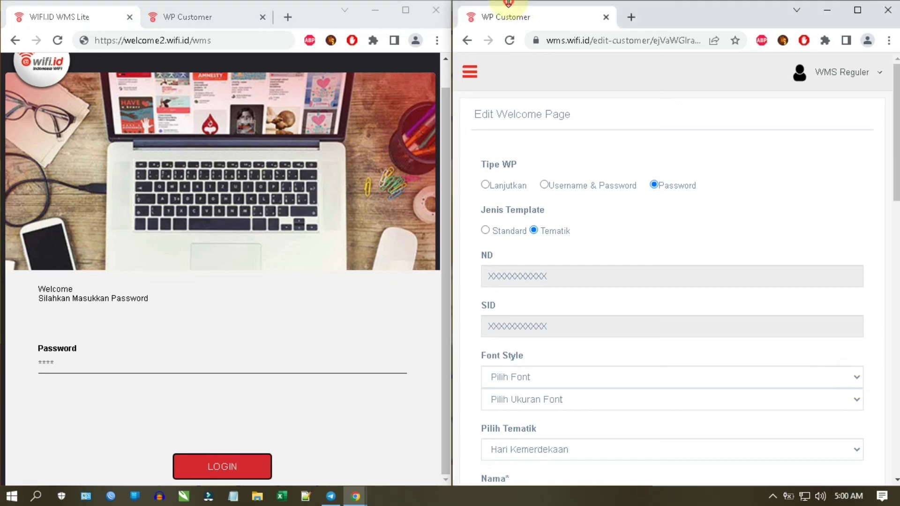
pyautogui.click(443, 3)
pyautogui.moveTo(506, 3)
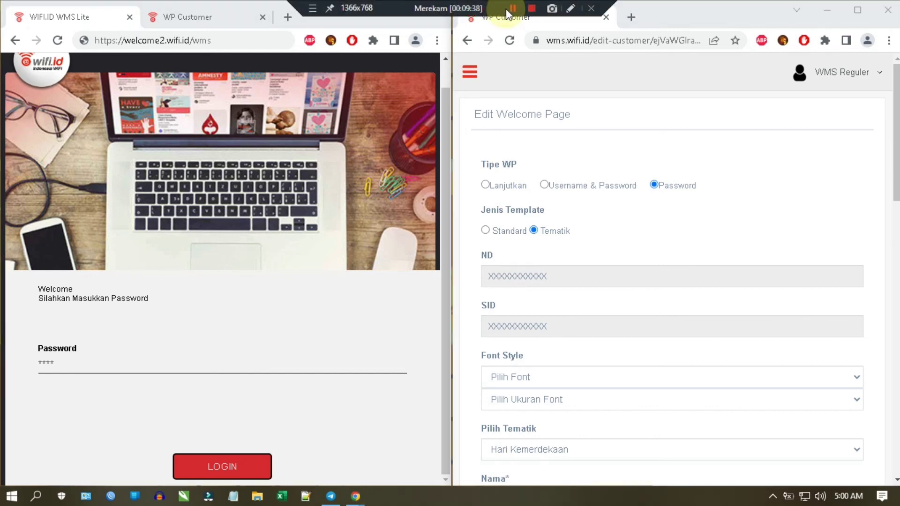